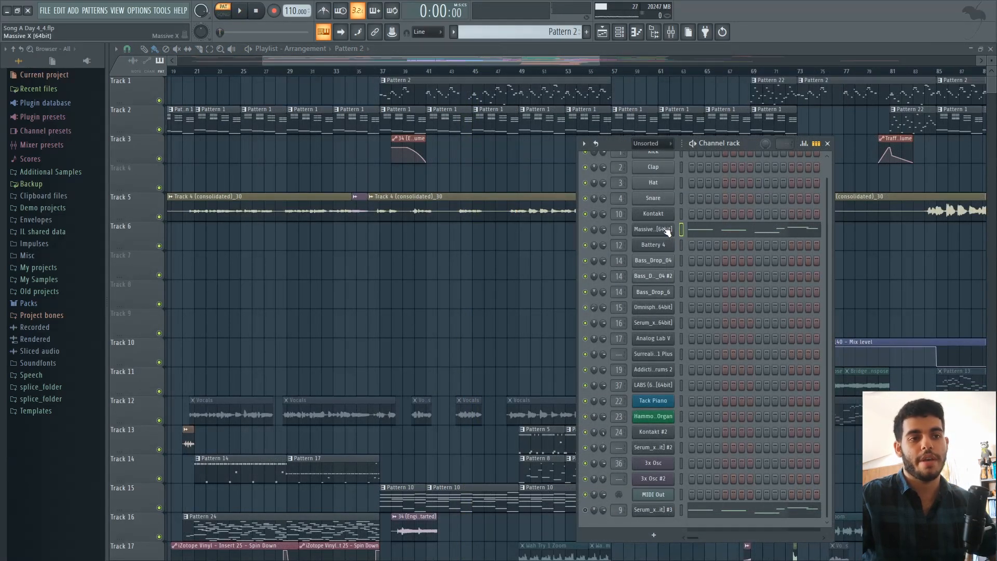
# Open the Massive X channel's synth, move its window clear, and audition Pattern 2.
pyautogui.click(668, 230)
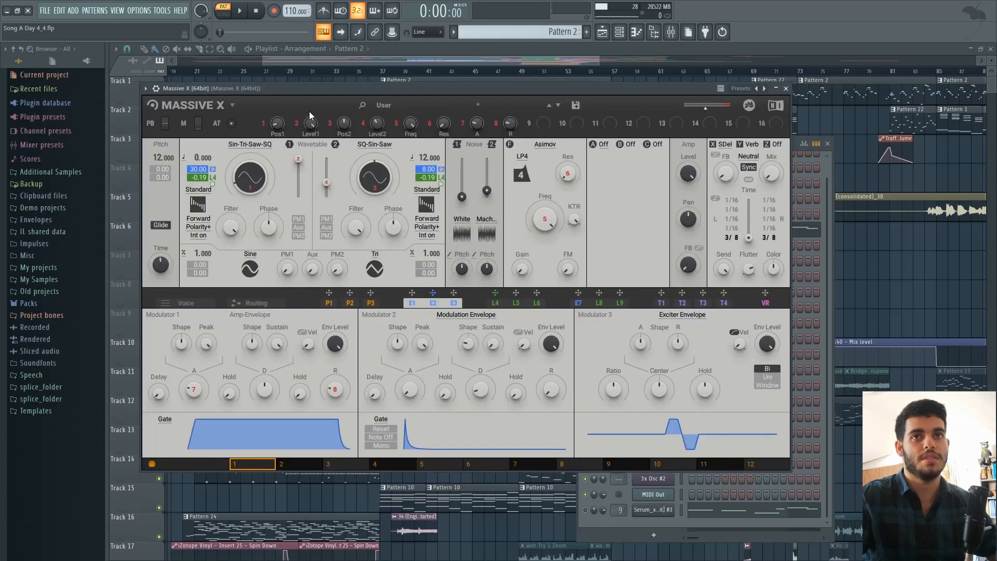
pyautogui.moveTo(424, 92); pyautogui.dragTo(472, 133)
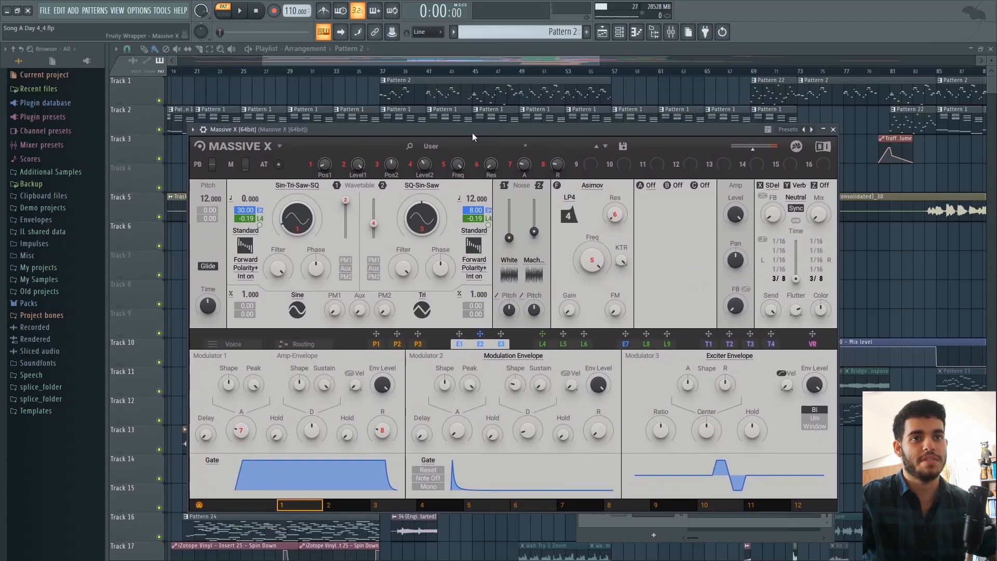
pyautogui.press('space')
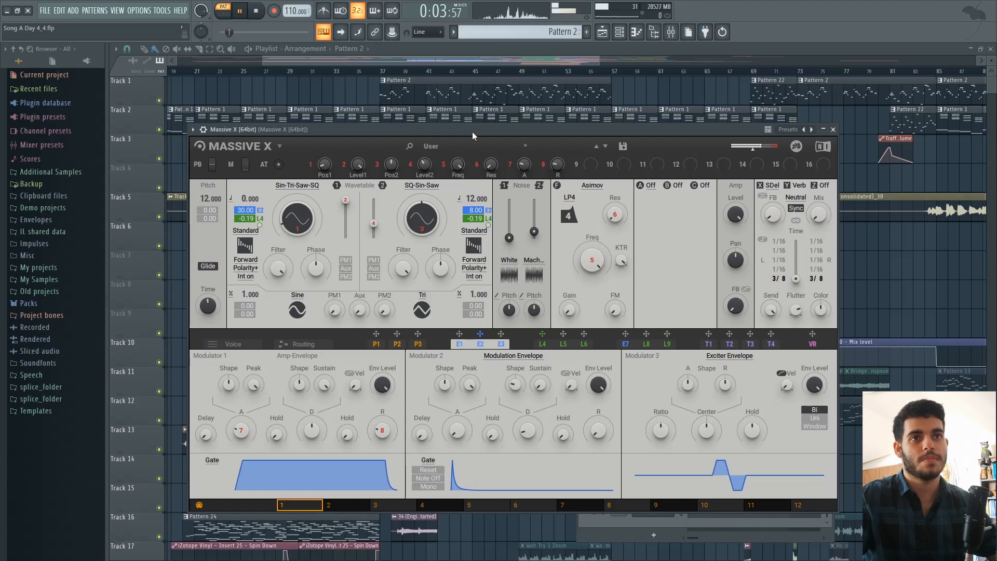
pyautogui.press('space')
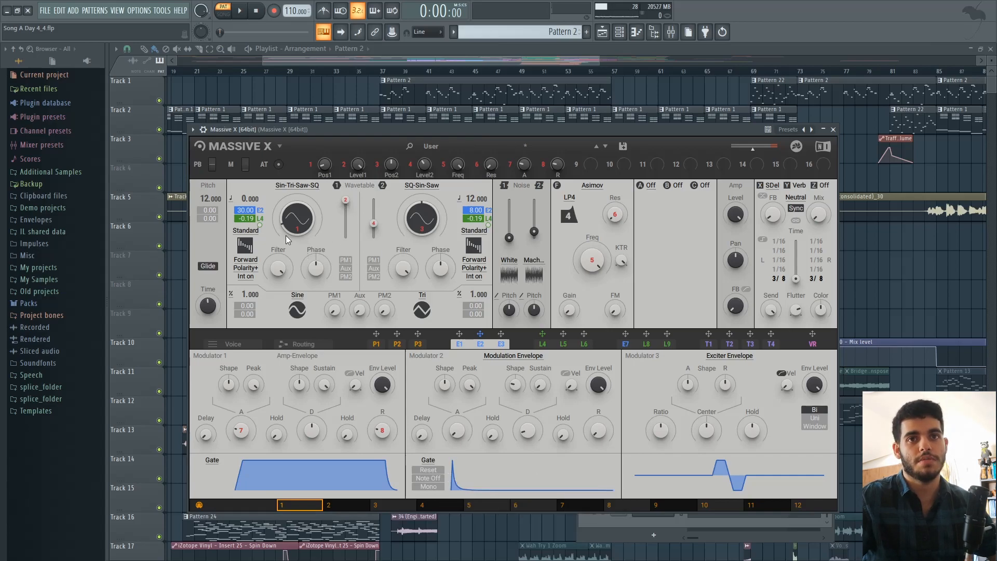
# Lower the second wavetable's level to 1.56 % and view the Basics wavetable choices for the first oscillator.
pyautogui.moveTo(534, 235); pyautogui.dragTo(534, 239)
pyautogui.moveTo(373, 223); pyautogui.dragTo(373, 237)
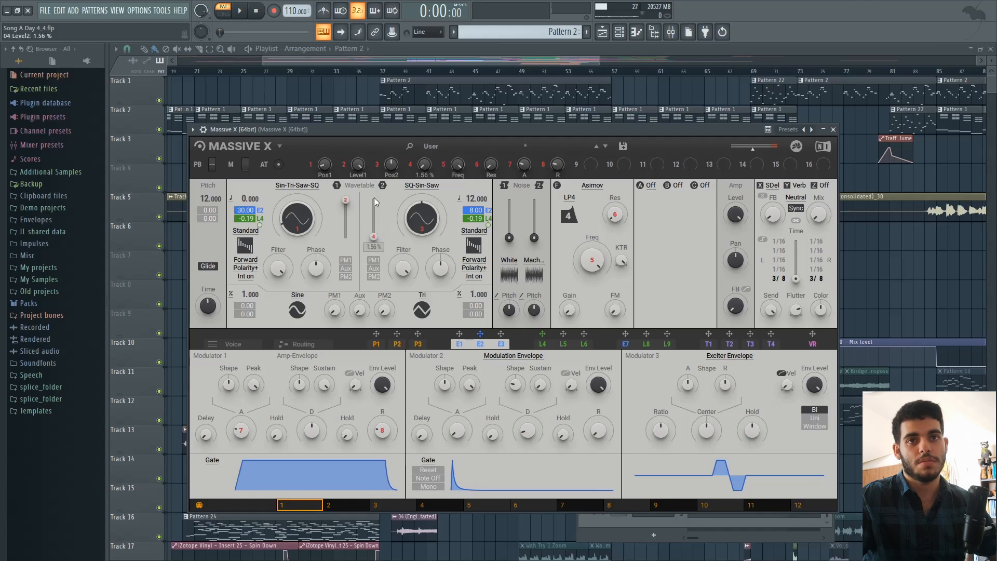
pyautogui.click(279, 186)
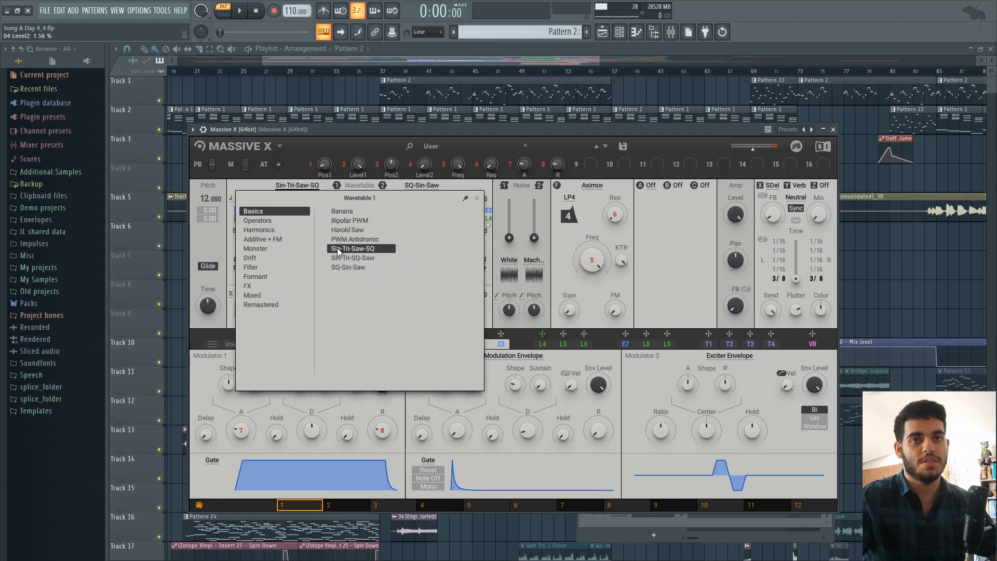
pyautogui.click(273, 185)
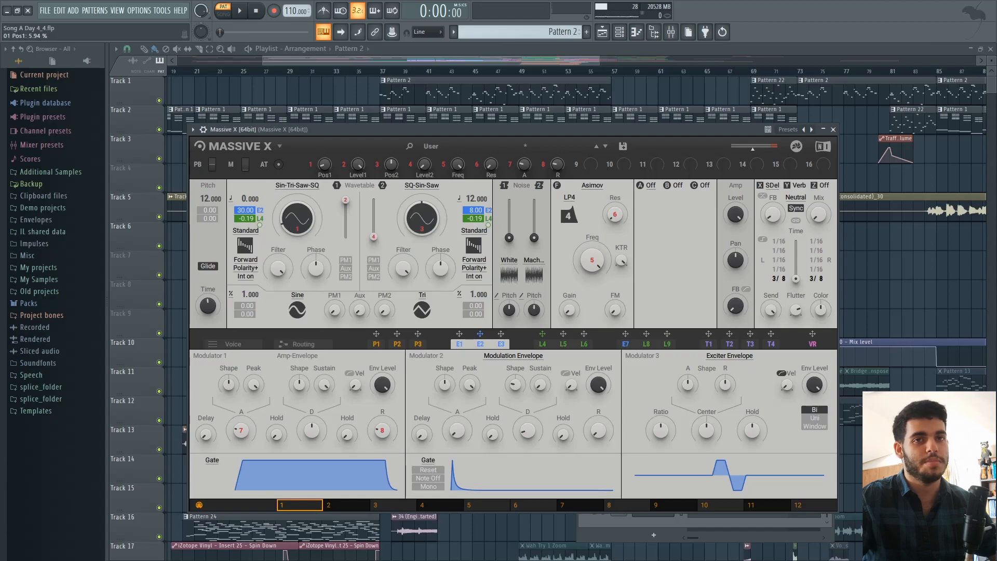
# Vary the first wavetable's position during playback of the pattern, including 0.00 %, and leave it at 7.50 %.
pyautogui.moveTo(297, 218); pyautogui.dragTo(297, 206)
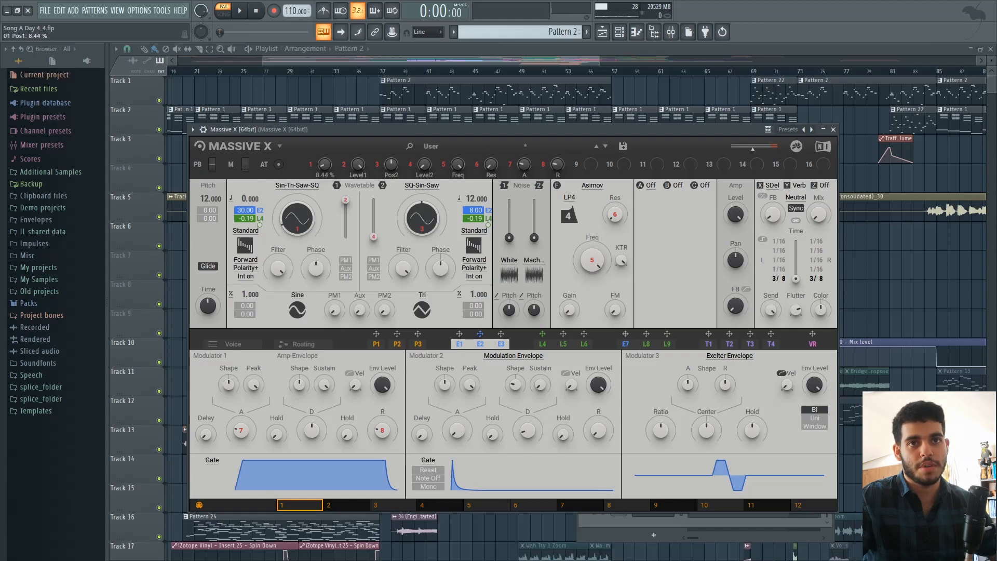
pyautogui.press('space')
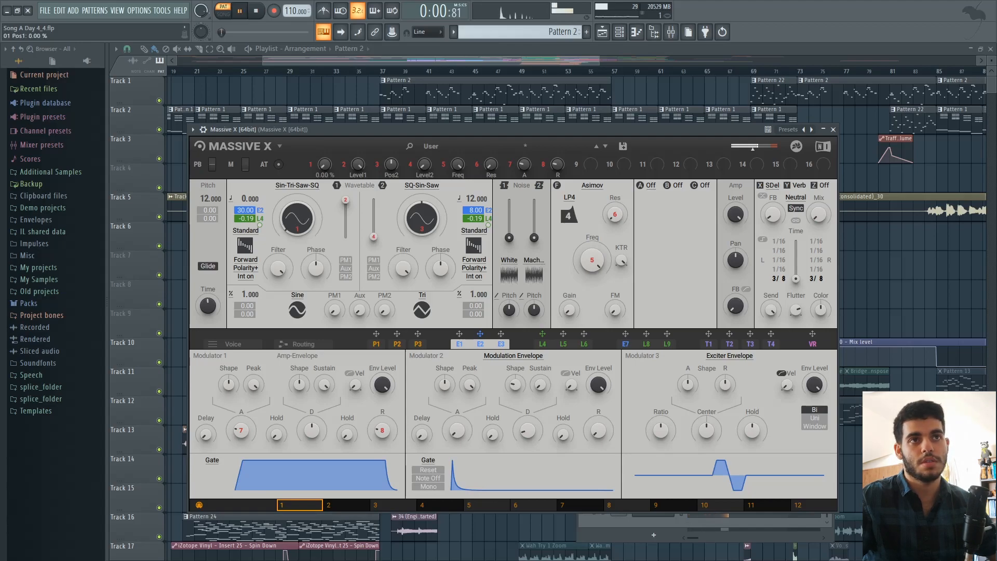
pyautogui.moveTo(296, 218); pyautogui.dragTo(300, 213)
pyautogui.press('space')
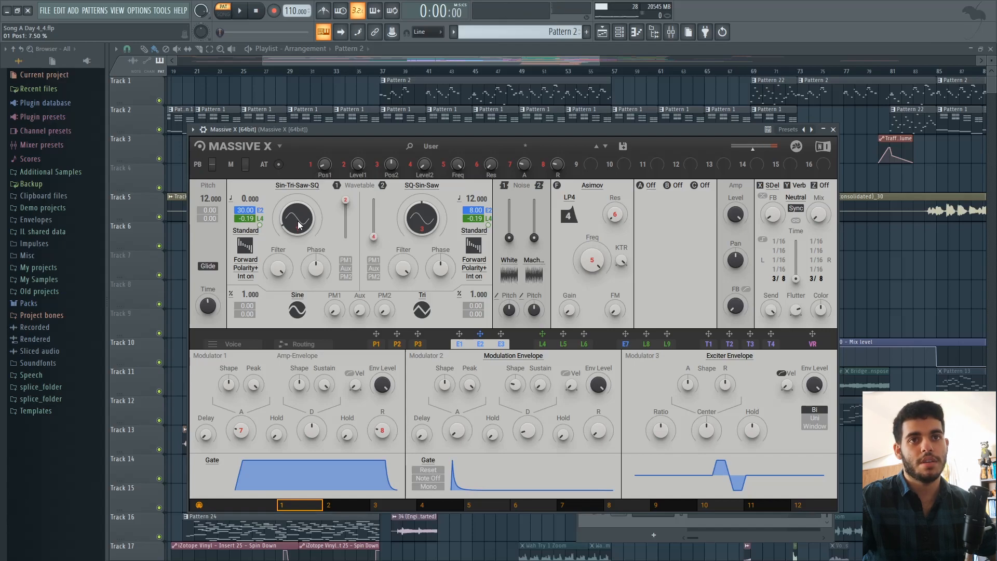
# Set wavetable 2's level to 38.4 %, audition it with wavetable 1 silenced, and return wavetable 1's level to 100 %.
pyautogui.moveTo(347, 210); pyautogui.dragTo(373, 224)
pyautogui.press('space')
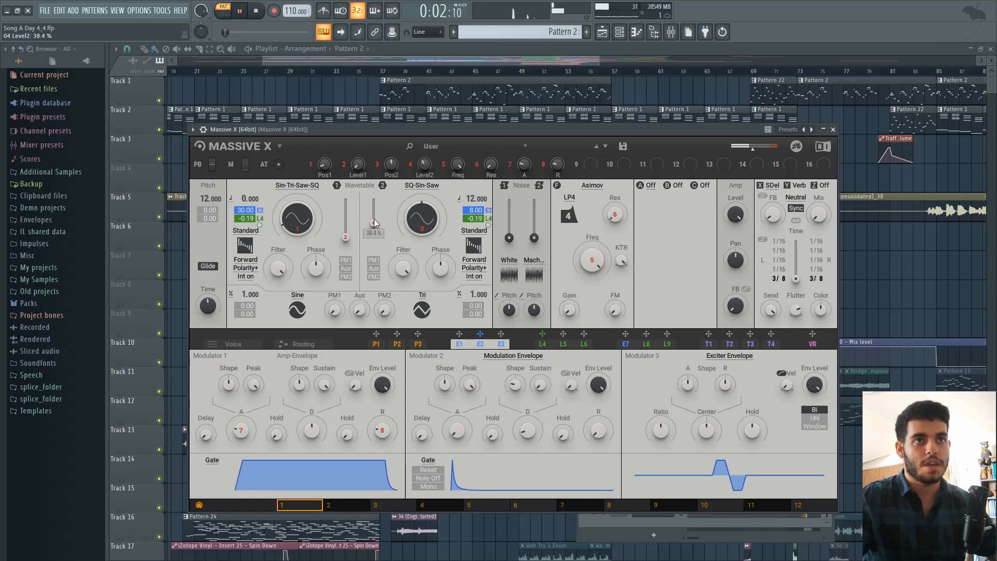
pyautogui.press('space')
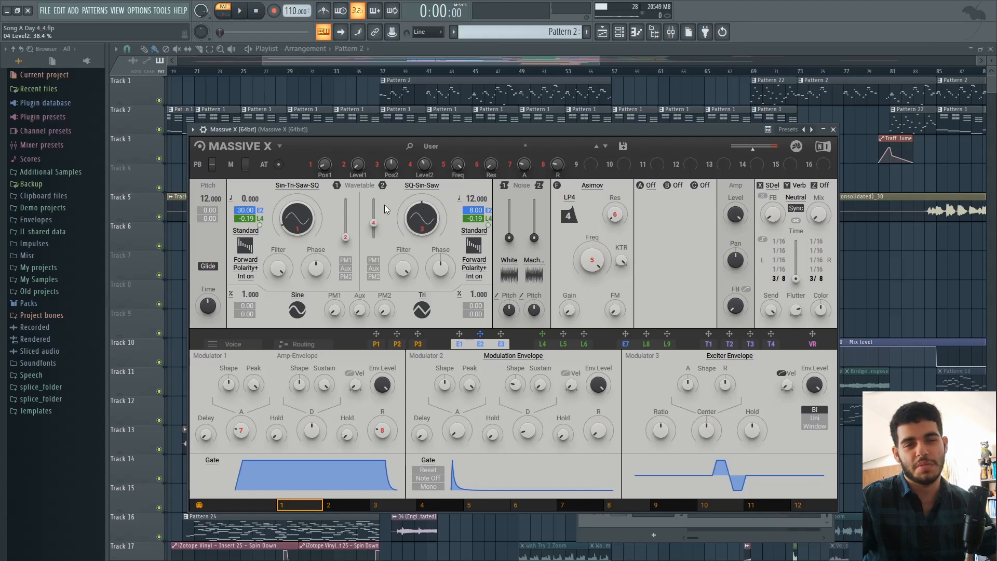
pyautogui.press('space')
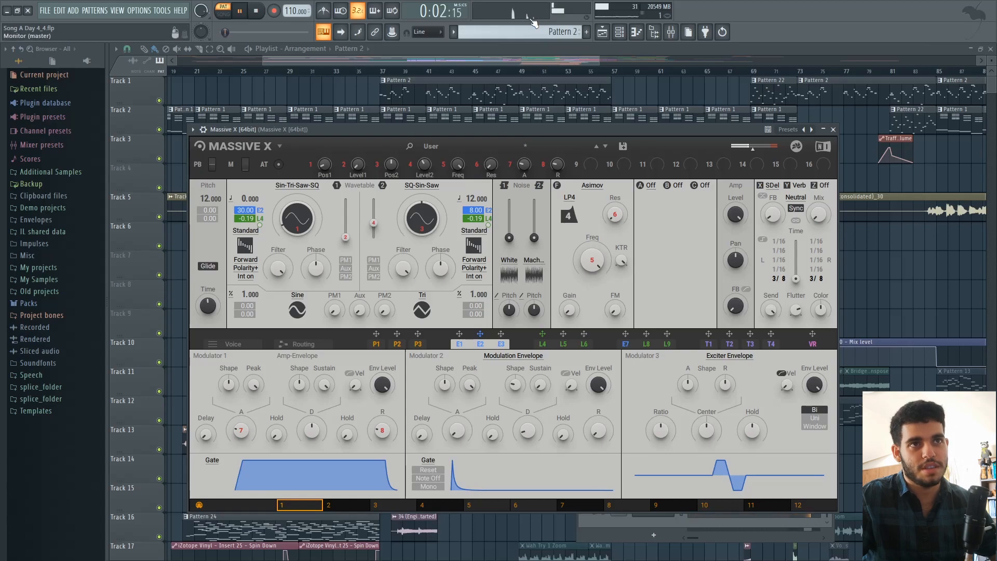
pyautogui.press('space')
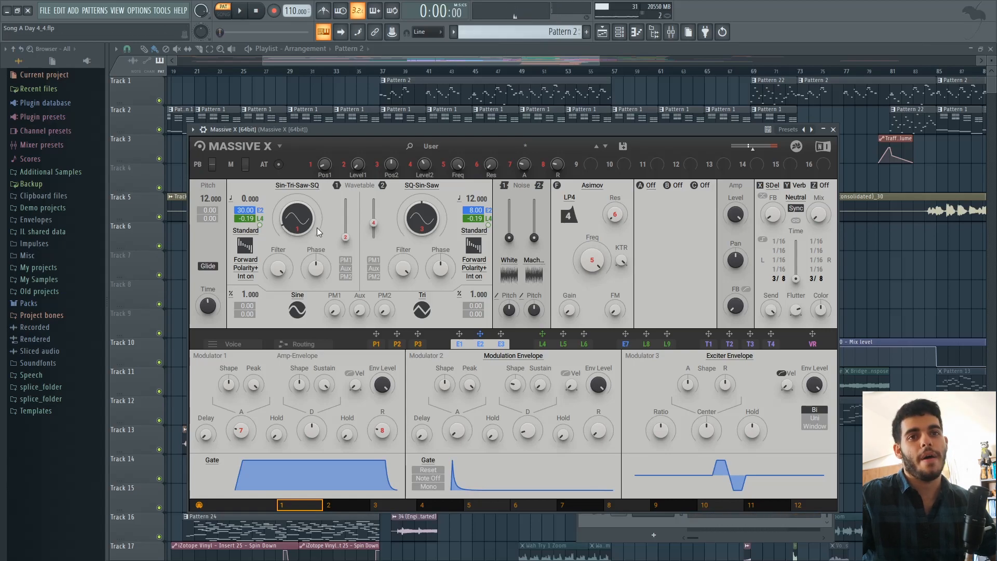
pyautogui.moveTo(345, 235); pyautogui.dragTo(345, 200)
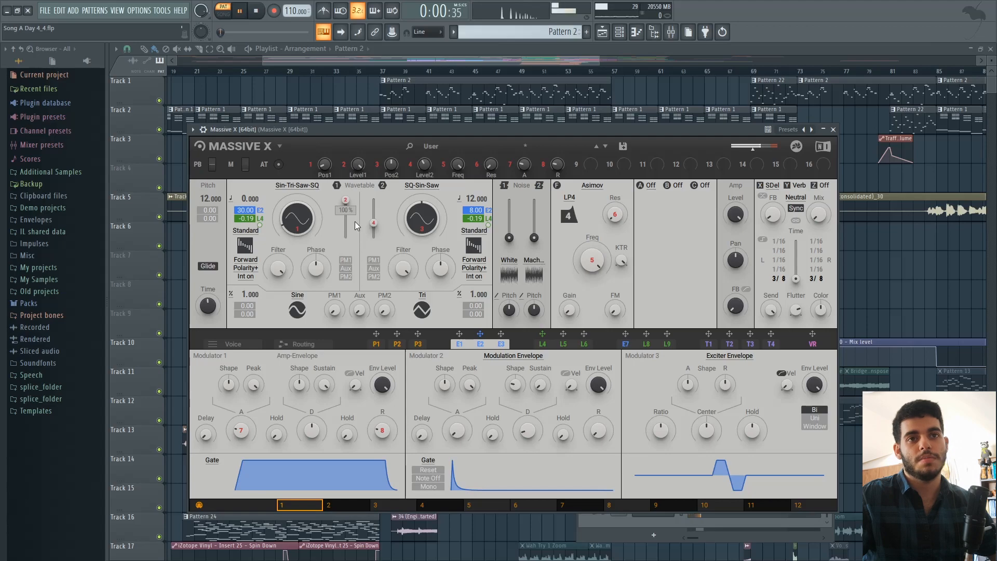
# Compare the amp envelope's attack at 0.50 ms and 58.4 ms, set it to 76.2 ms, and audition the pattern.
pyautogui.moveTo(241, 431); pyautogui.dragTo(241, 461)
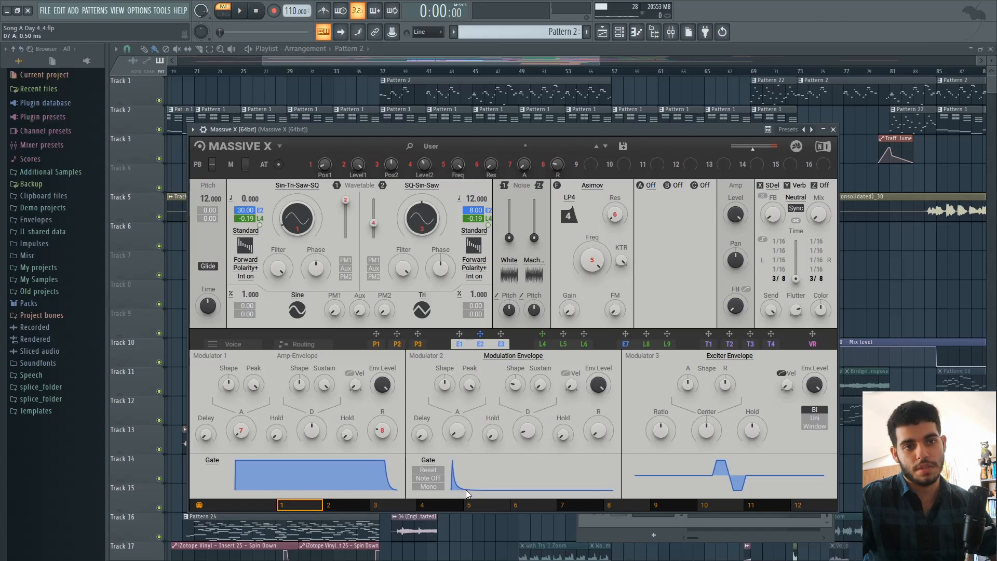
pyautogui.doubleClick(597, 385)
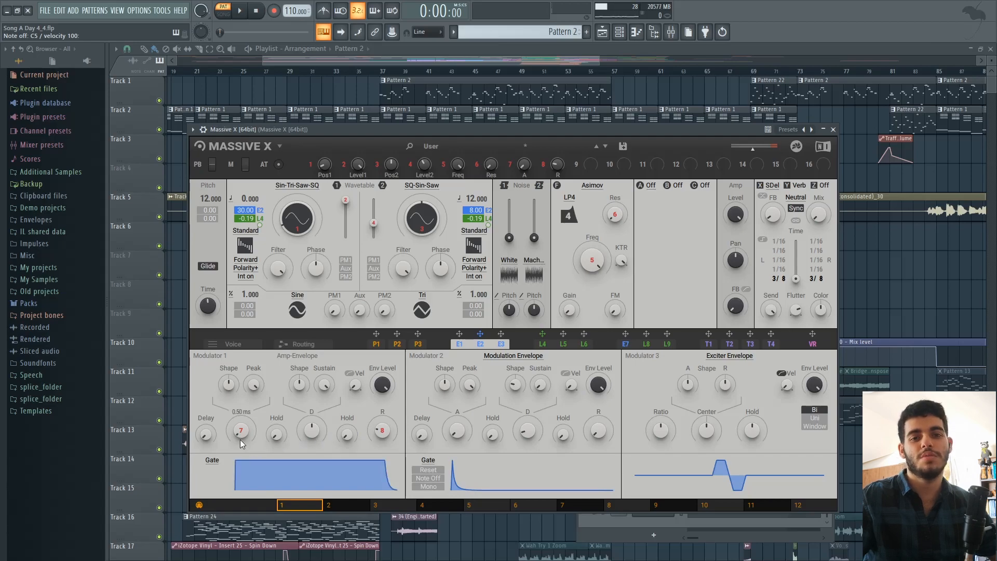
pyautogui.moveTo(241, 430); pyautogui.dragTo(241, 411)
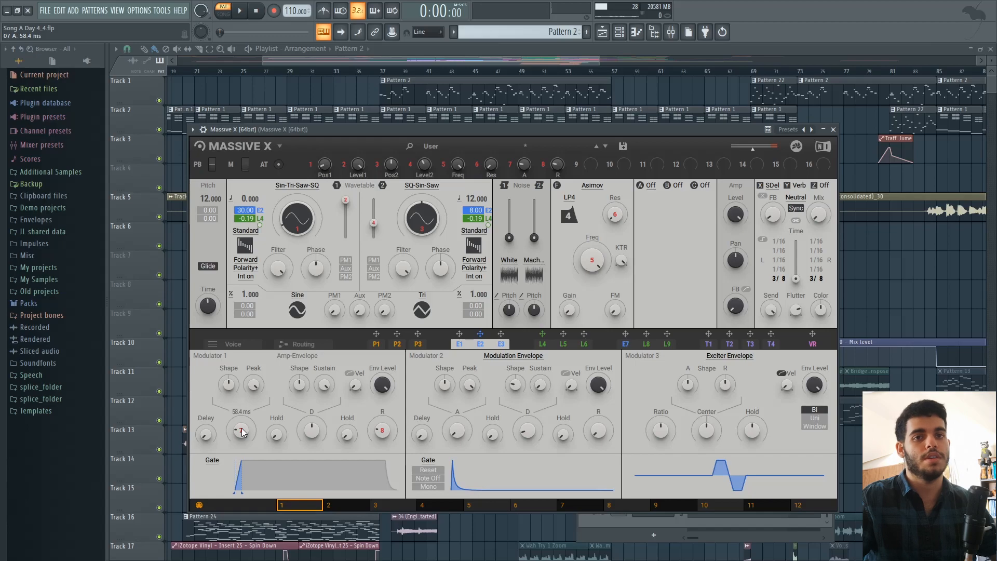
pyautogui.moveTo(359, 125); pyautogui.dragTo(409, 111)
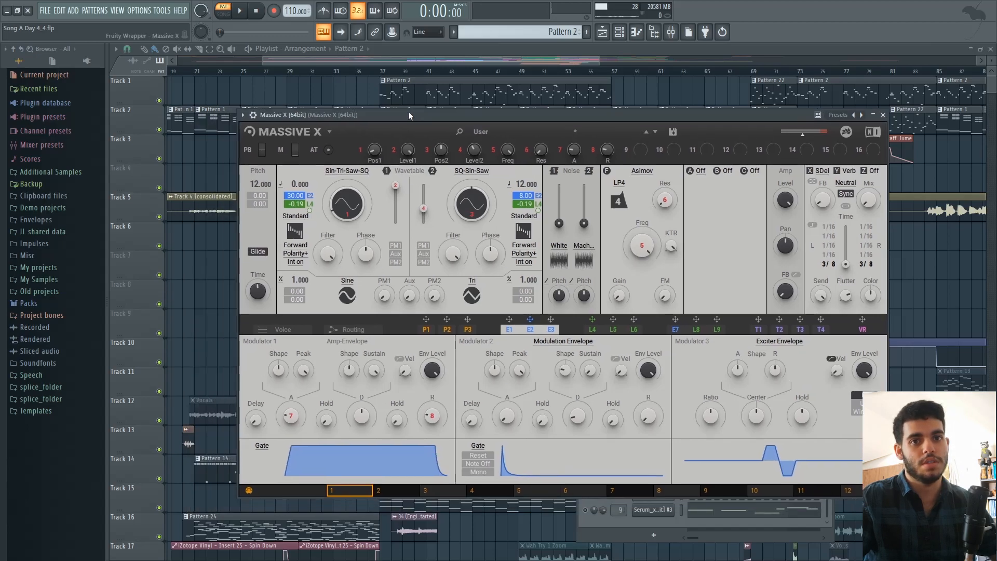
pyautogui.moveTo(290, 416); pyautogui.dragTo(290, 406)
pyautogui.press('space')
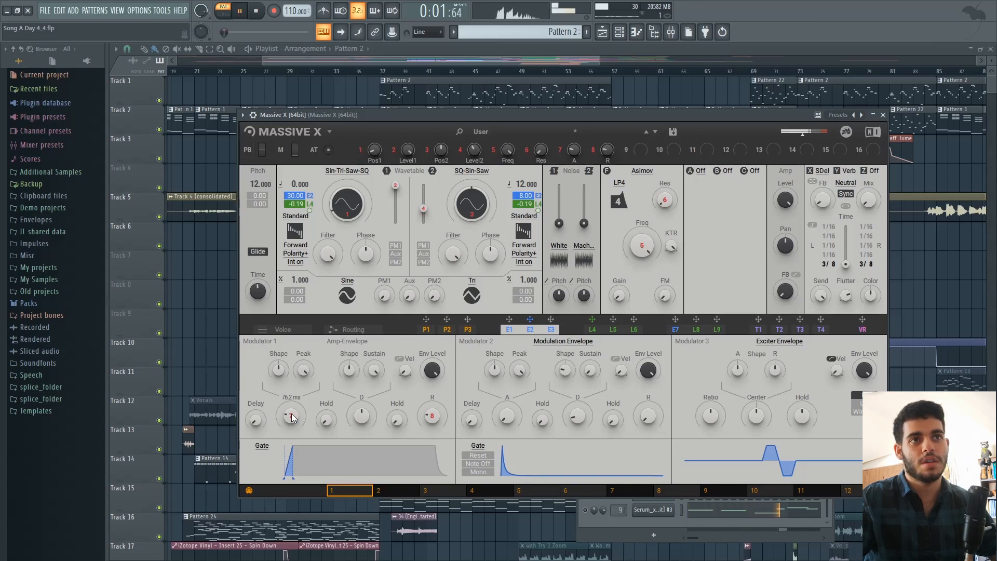
pyautogui.press('space')
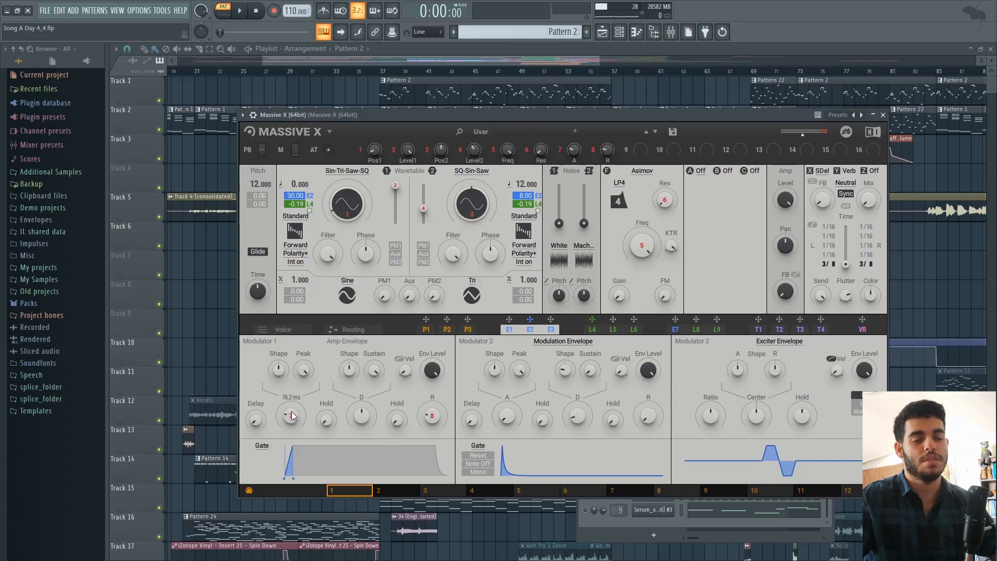
# Show the L4 Switcher LFO and compare the pattern's sound with its LFO level at 0 % and at 100 %.
pyautogui.click(590, 328)
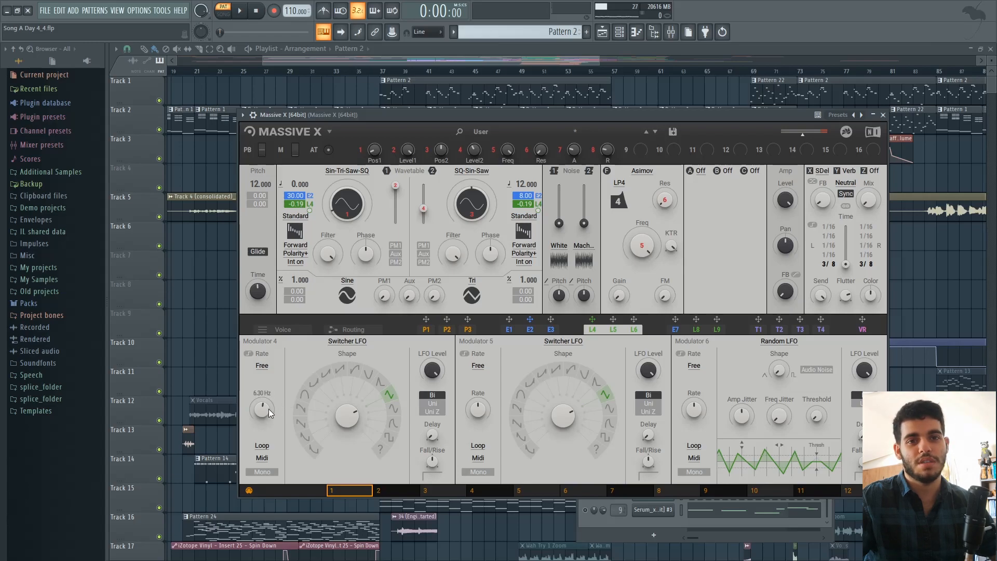
pyautogui.moveTo(261, 410)
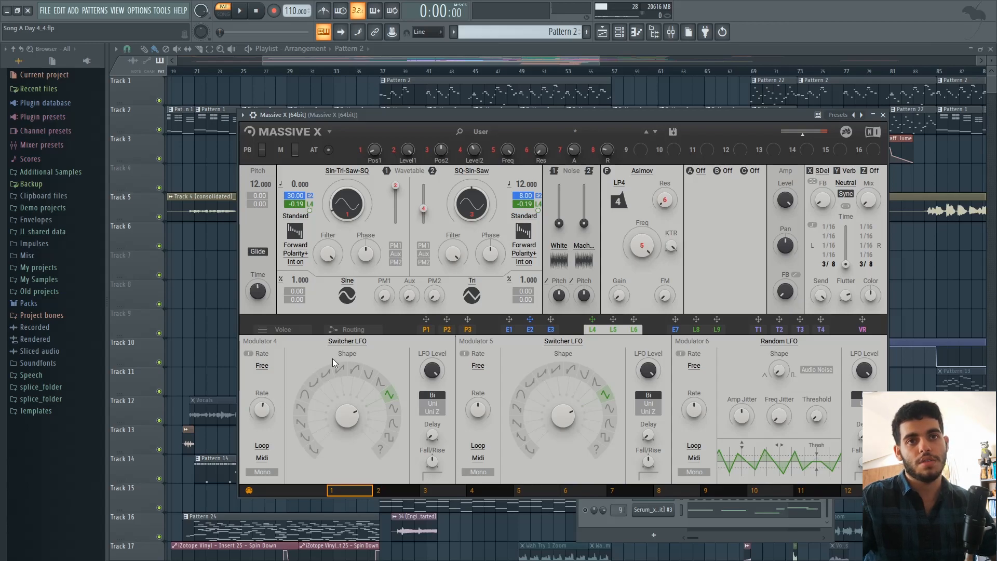
pyautogui.moveTo(436, 375)
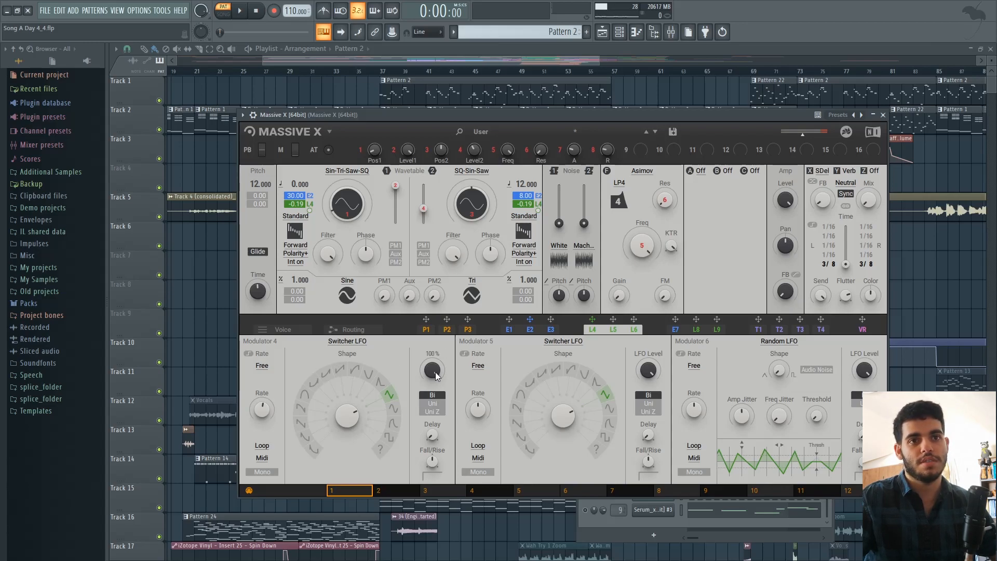
pyautogui.press('space')
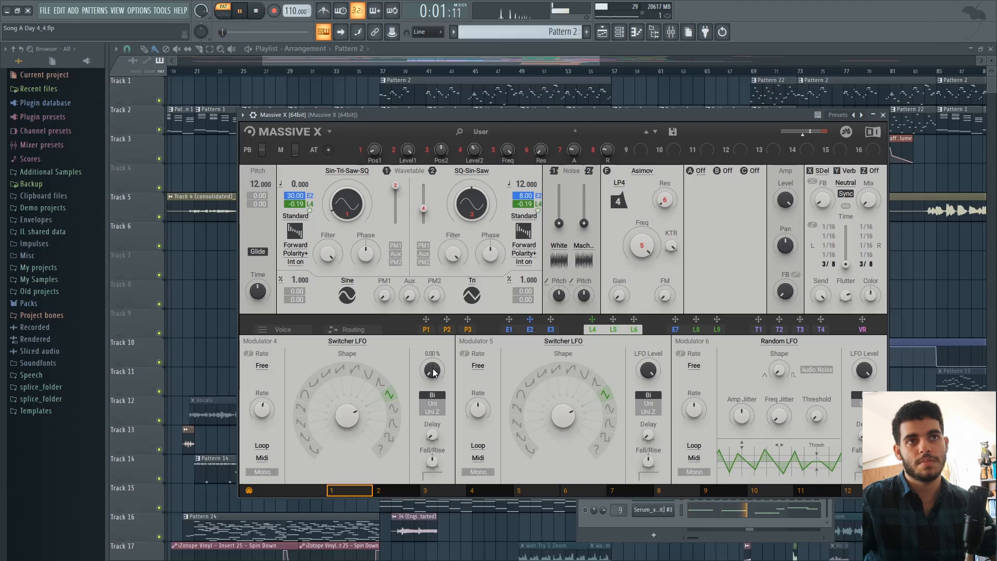
pyautogui.press('space')
pyautogui.press('space')
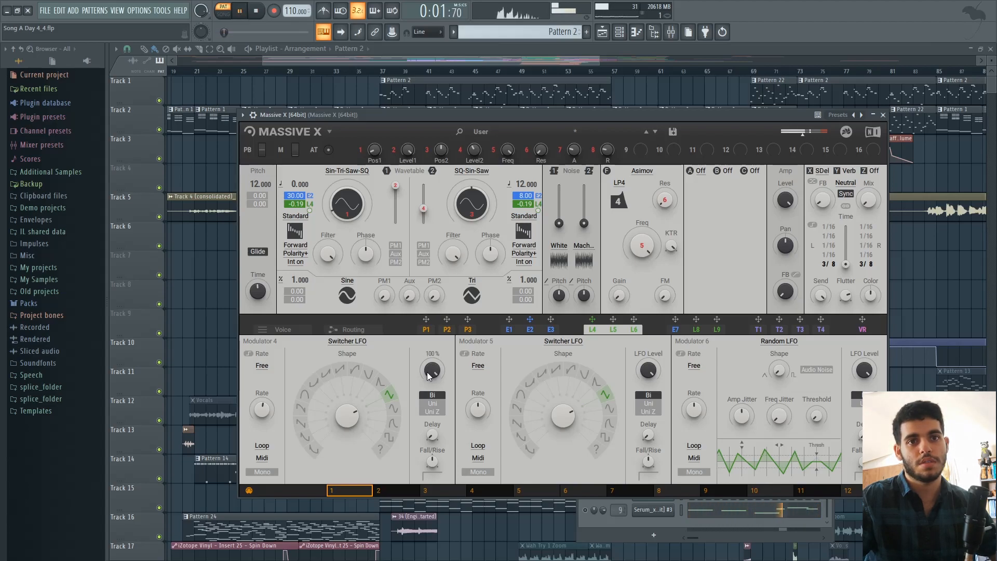
pyautogui.press('space')
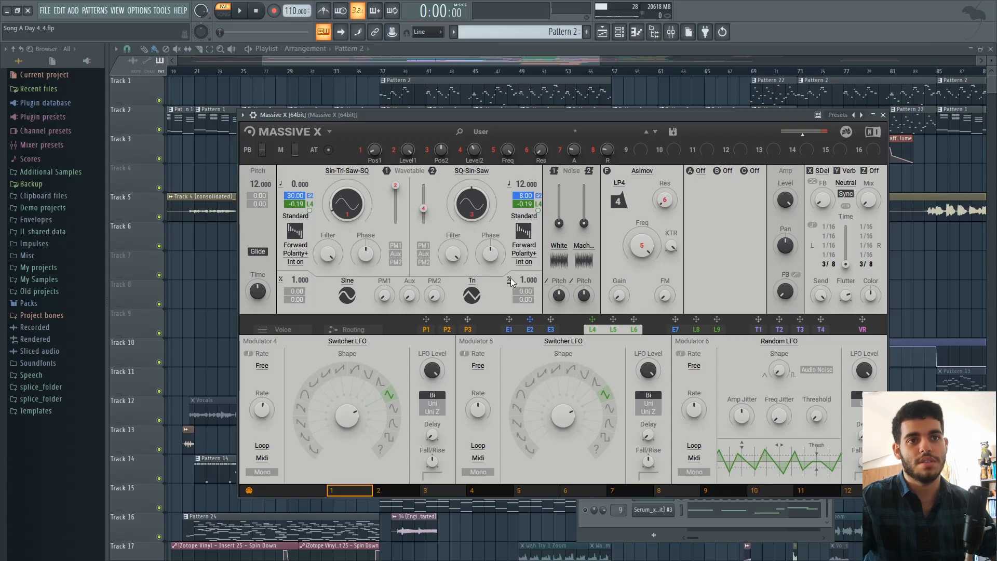
# View the sound choices for the second noise oscillator, keep Machine, raise its level to 10.0 %, and audition the pattern.
pyautogui.click(584, 246)
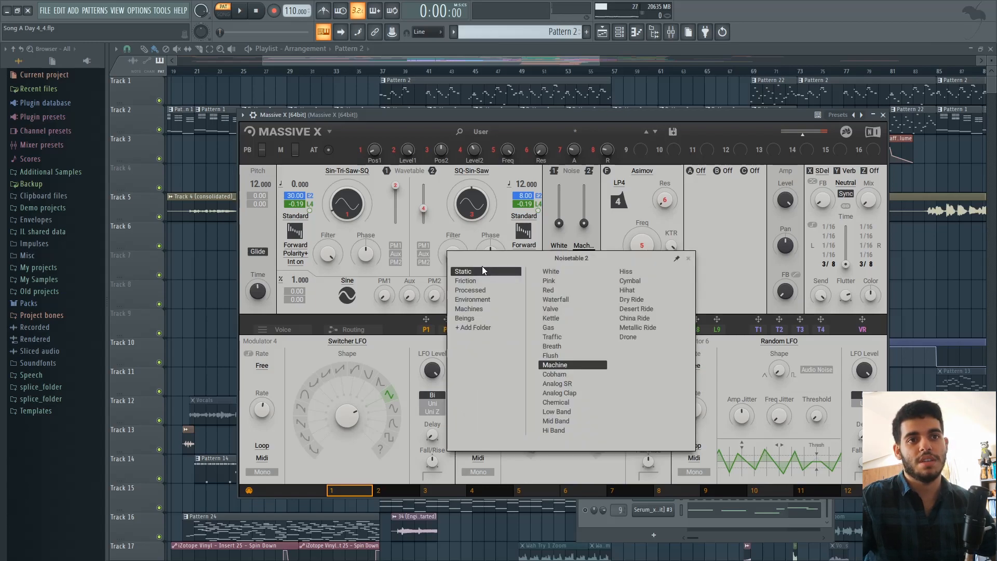
pyautogui.click(597, 221)
pyautogui.moveTo(584, 223); pyautogui.dragTo(584, 205)
pyautogui.press('space')
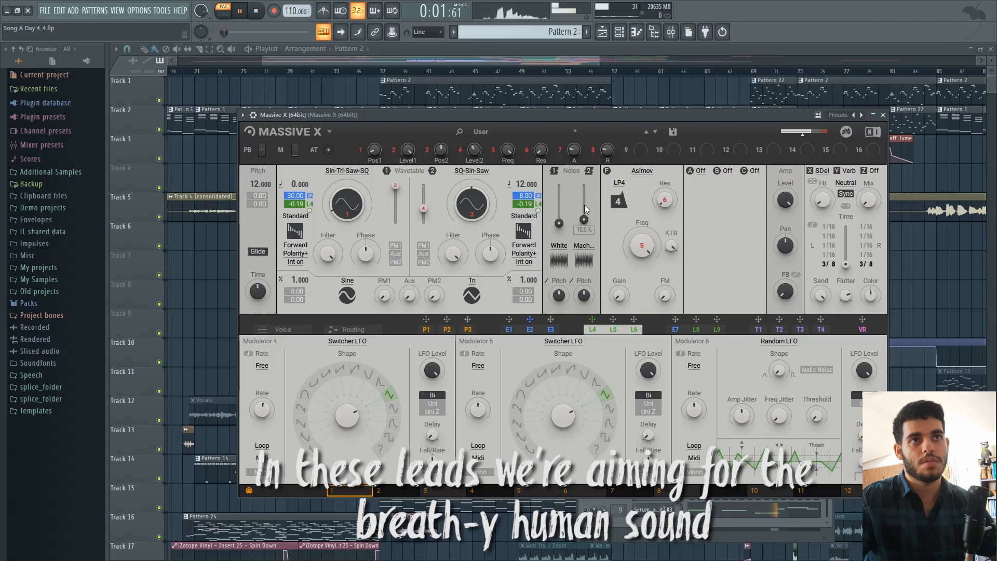
pyautogui.press('space')
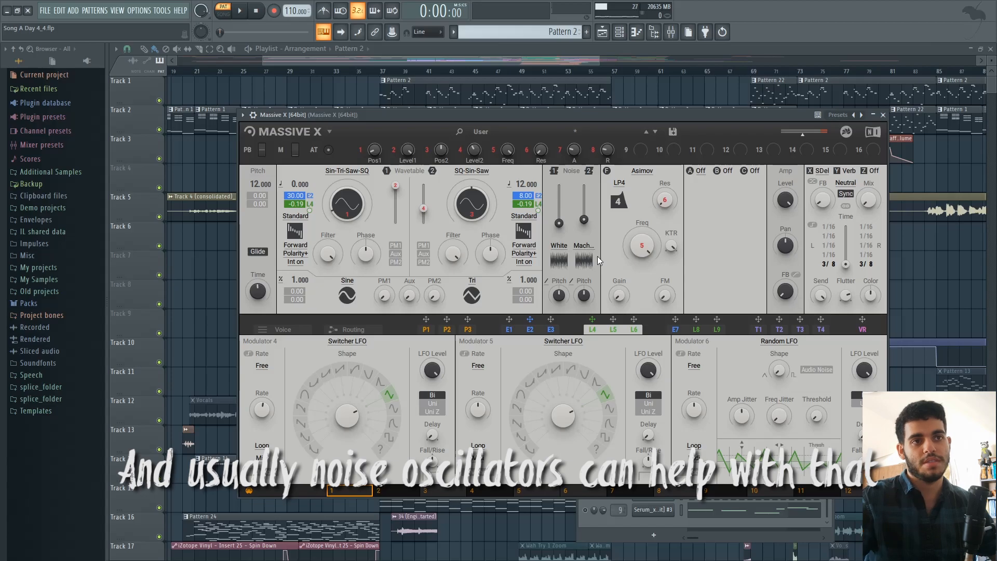
pyautogui.press('space')
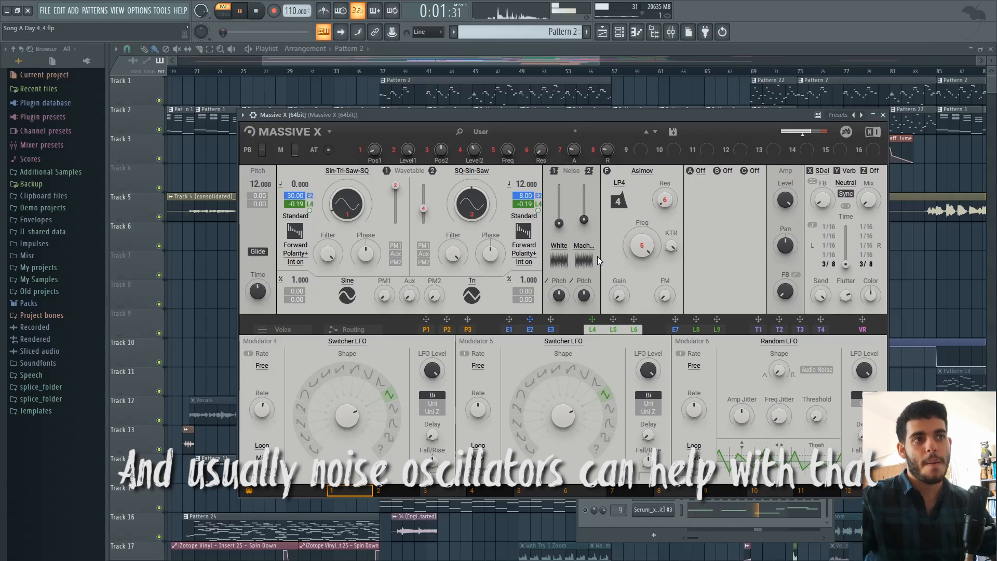
pyautogui.press('space')
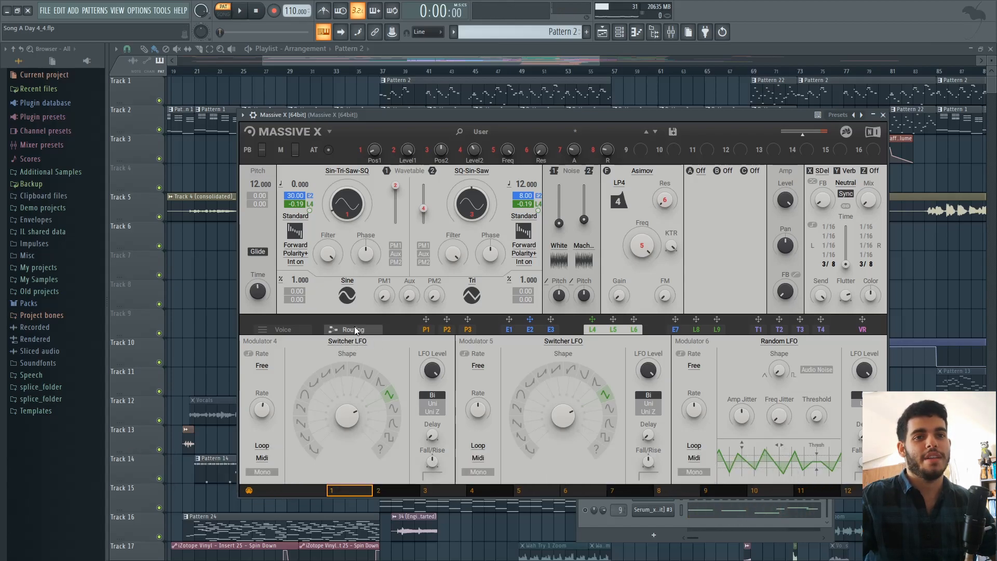
# Show the voice settings, audition the pattern in Poly mode, and return to Mono with Glide enabled.
pyautogui.click(283, 331)
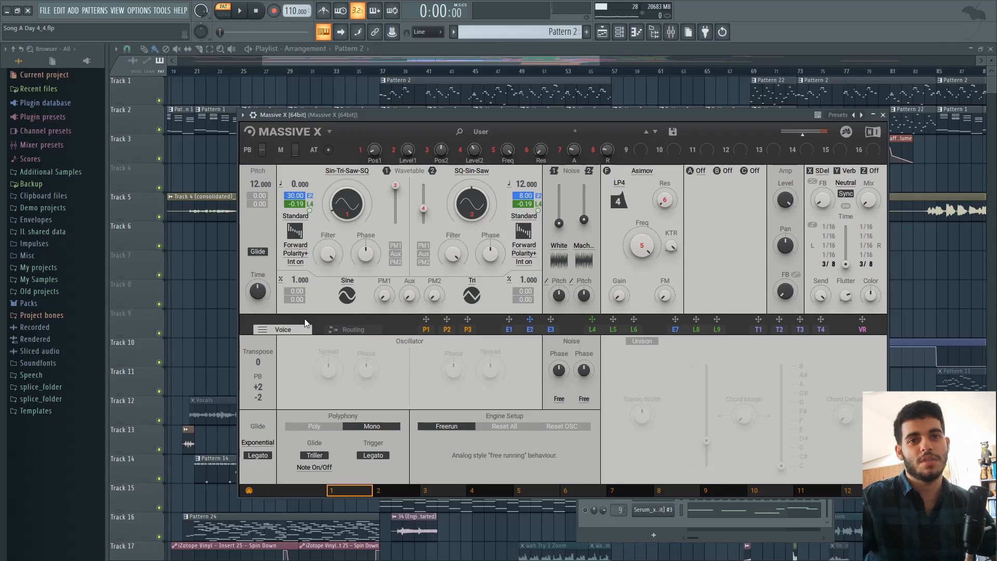
pyautogui.click(323, 429)
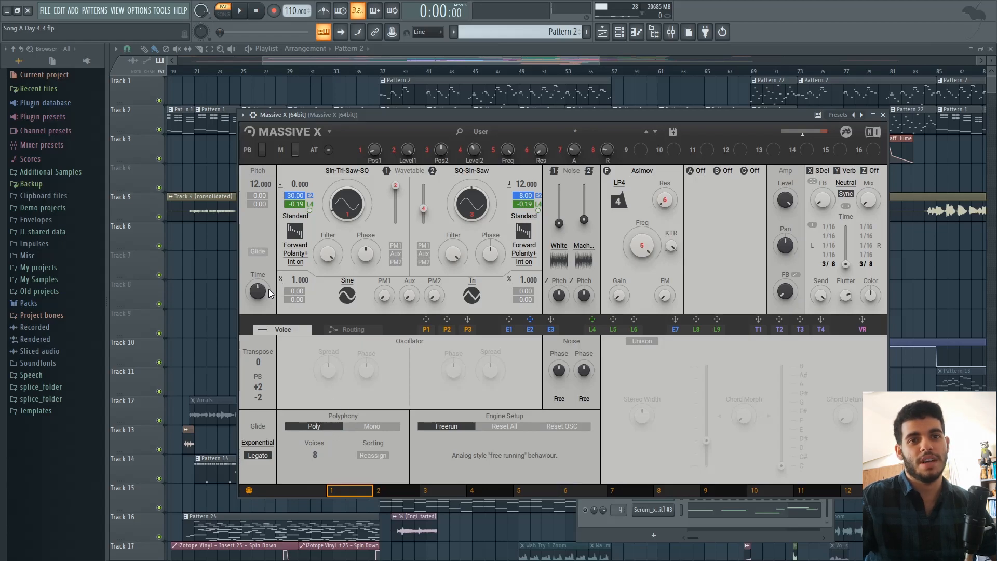
pyautogui.press('space')
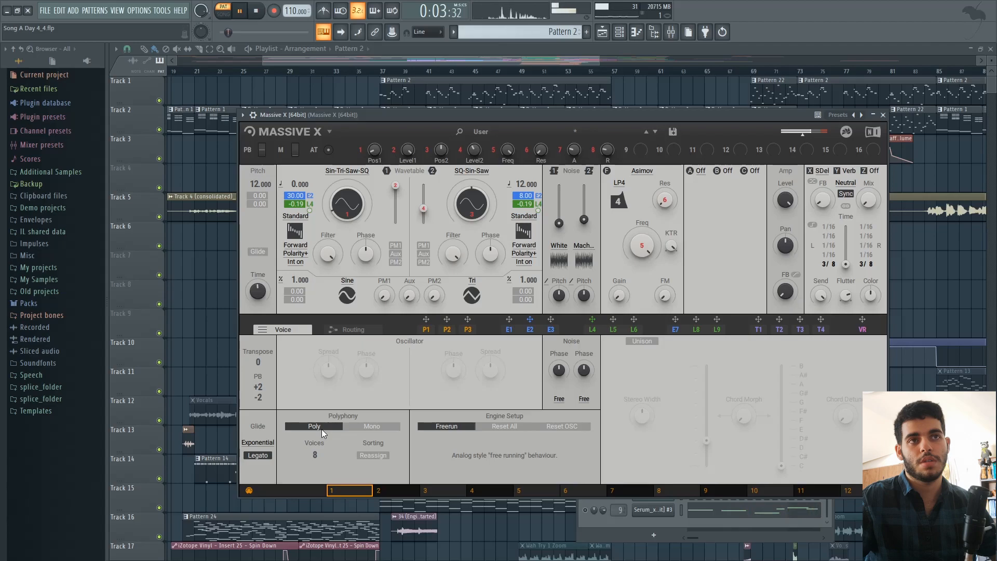
pyautogui.press('space')
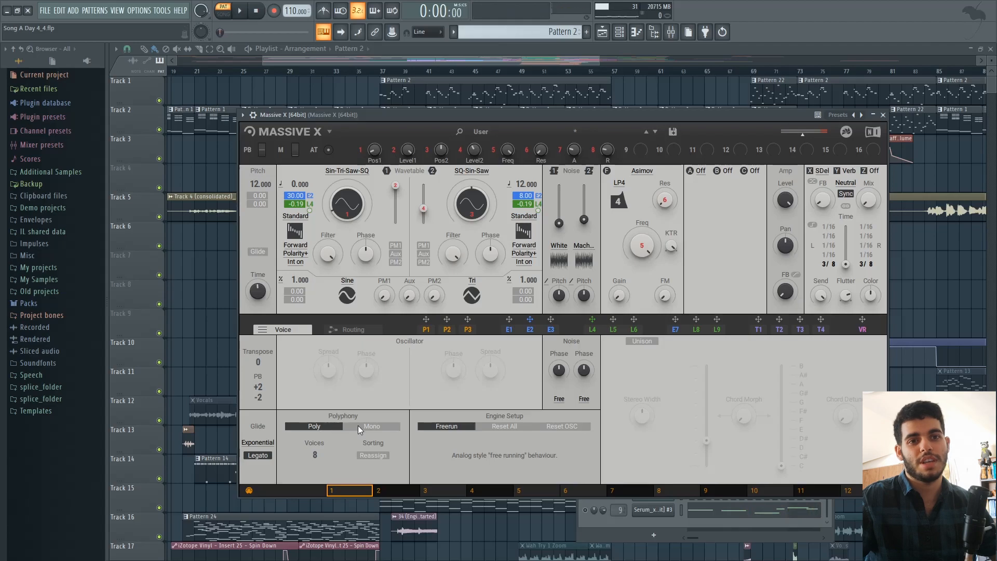
pyautogui.click(357, 426)
pyautogui.click(254, 251)
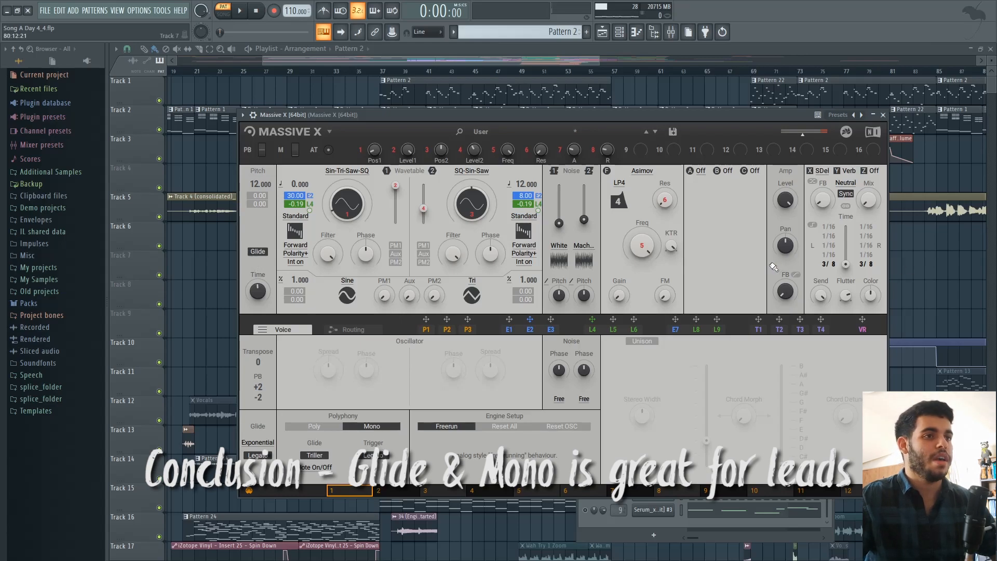
# Audition the pattern with the SDel delay's mix at 3.44 %, and set the mix to 3.13 %.
pyautogui.click(823, 171)
pyautogui.click(824, 173)
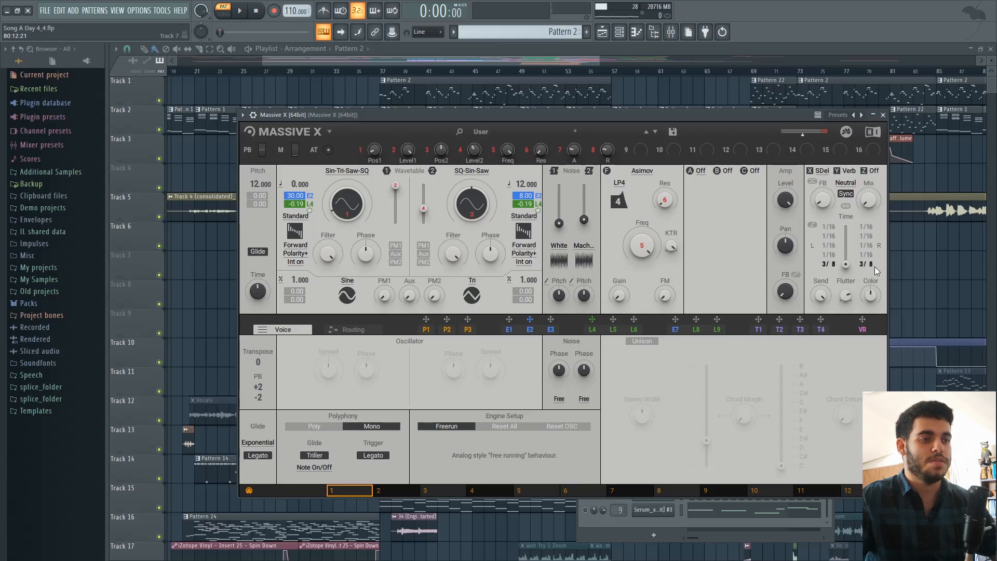
pyautogui.moveTo(873, 206); pyautogui.dragTo(871, 203)
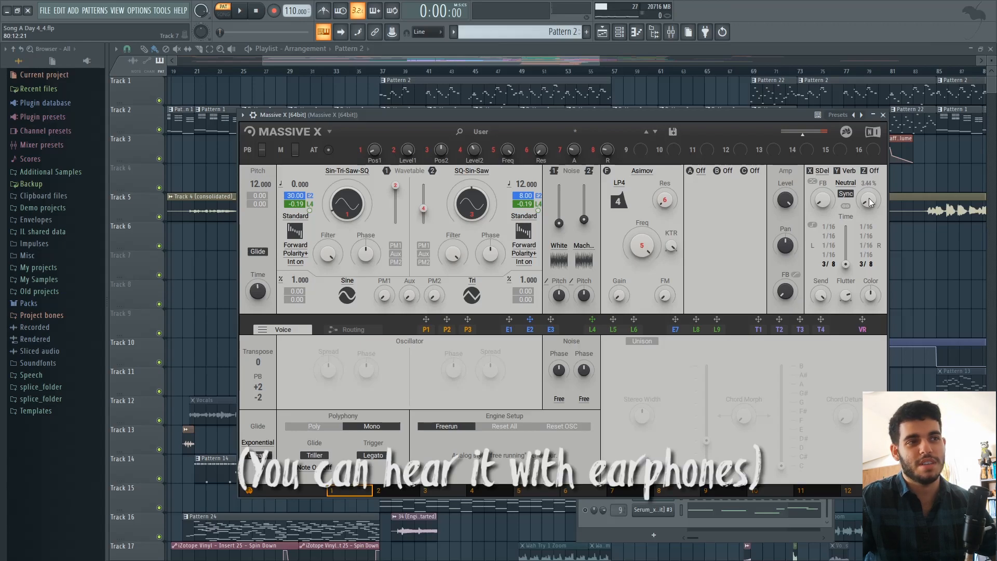
pyautogui.press('space')
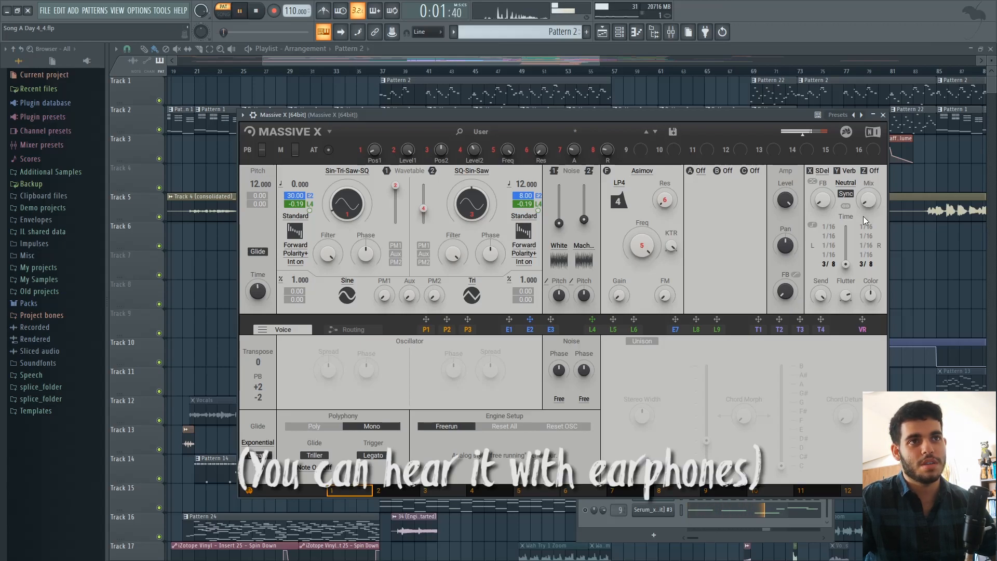
pyautogui.press('space')
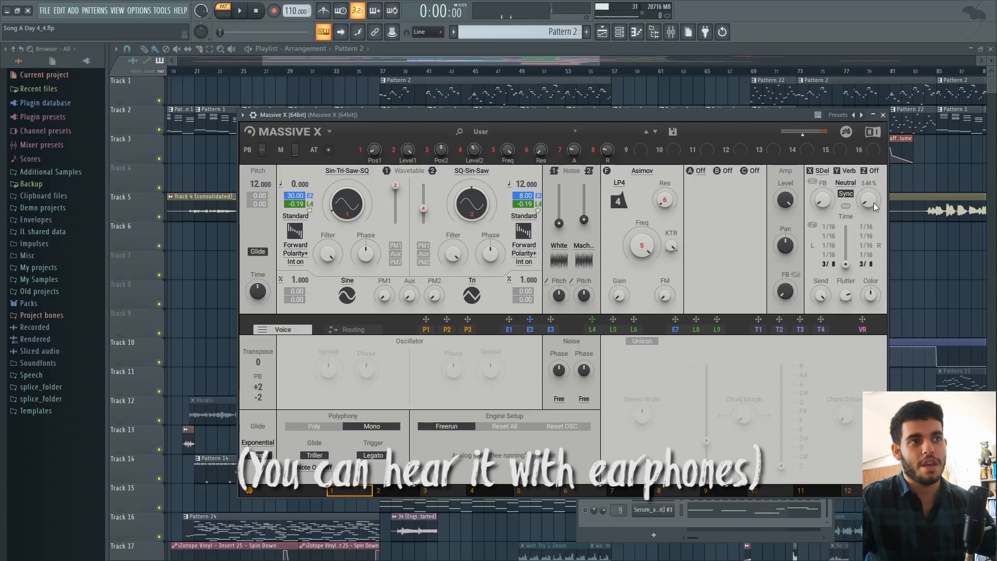
pyautogui.moveTo(875, 204); pyautogui.dragTo(868, 196)
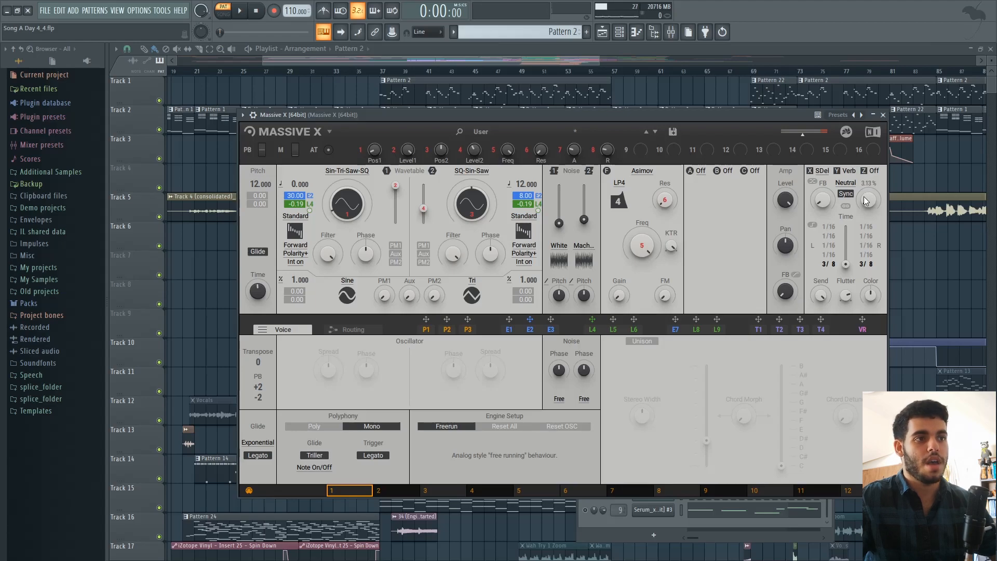
# View the reverb types for the Verb effect, keep Reflective, and audition the pattern with the mix raised to 74.1 %.
pyautogui.click(849, 173)
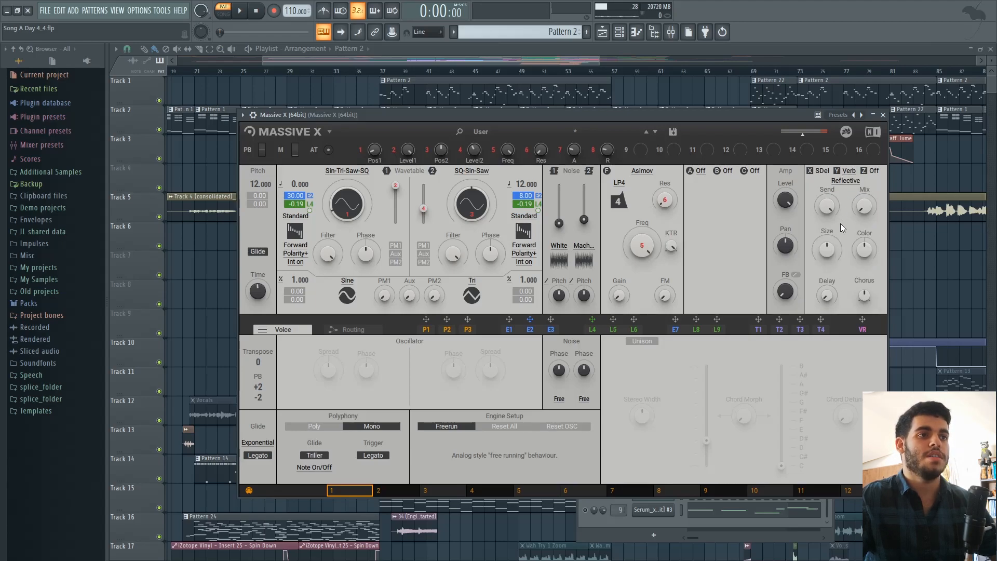
pyautogui.click(846, 181)
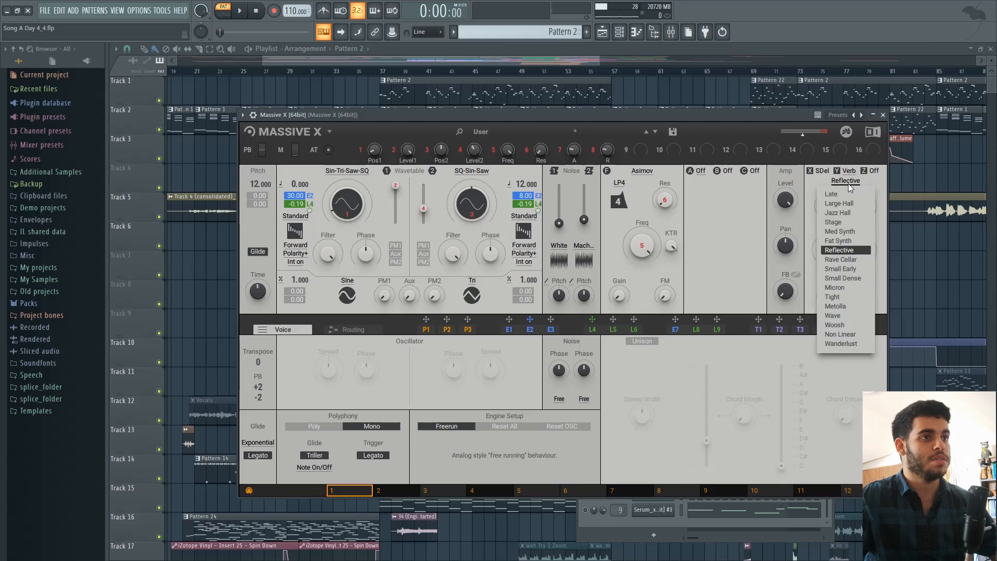
pyautogui.click(848, 250)
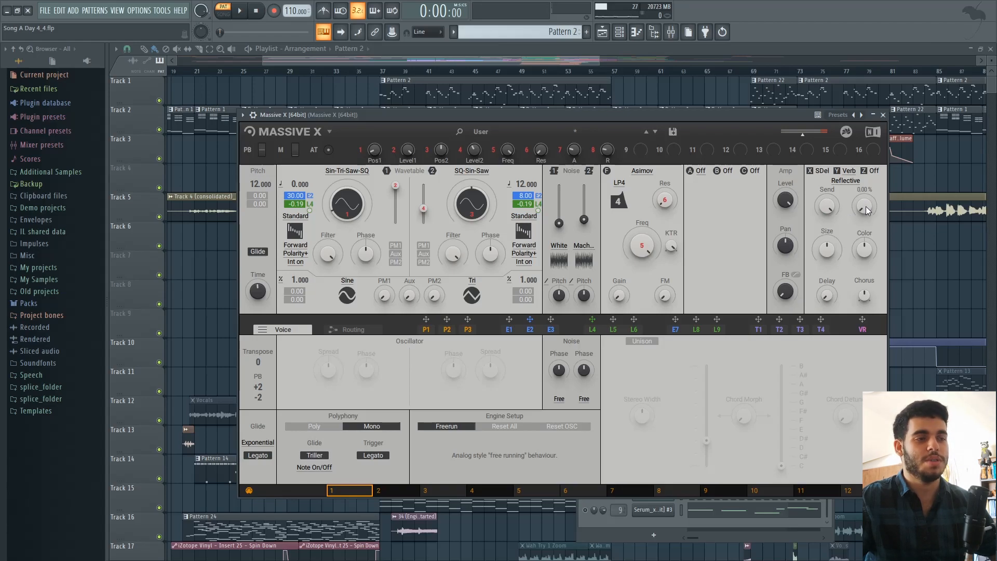
pyautogui.moveTo(865, 206); pyautogui.dragTo(865, 194)
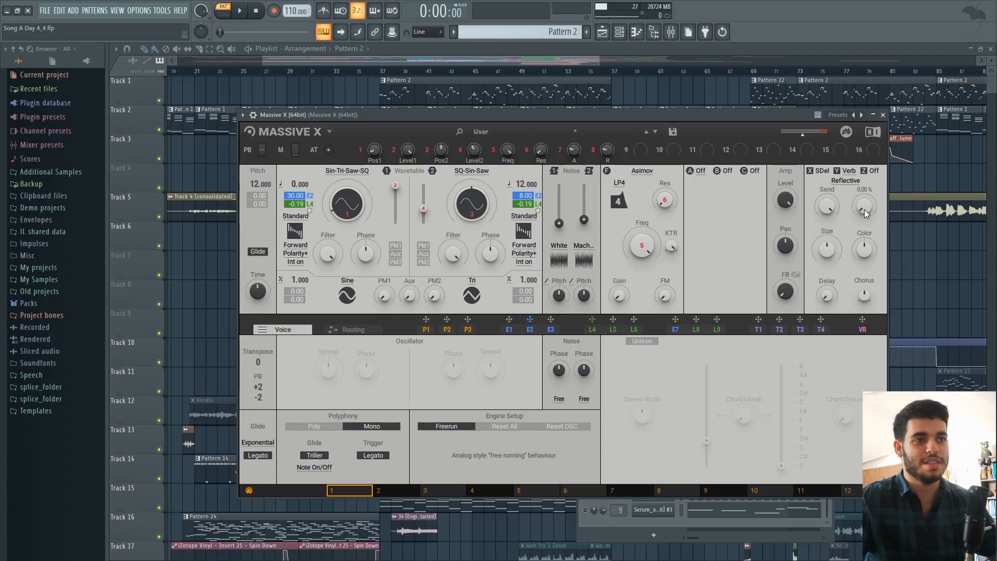
pyautogui.press('space')
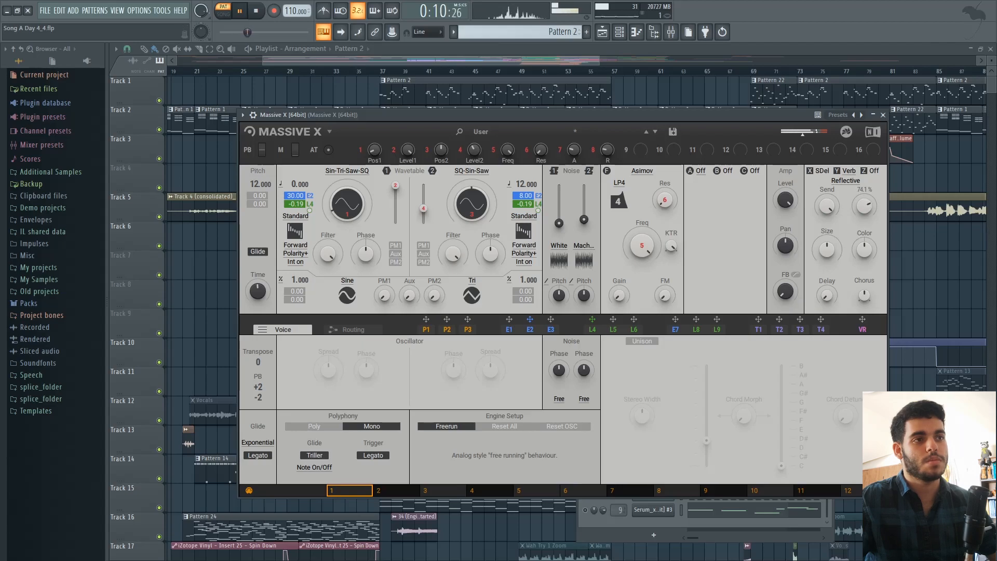
pyautogui.press('space')
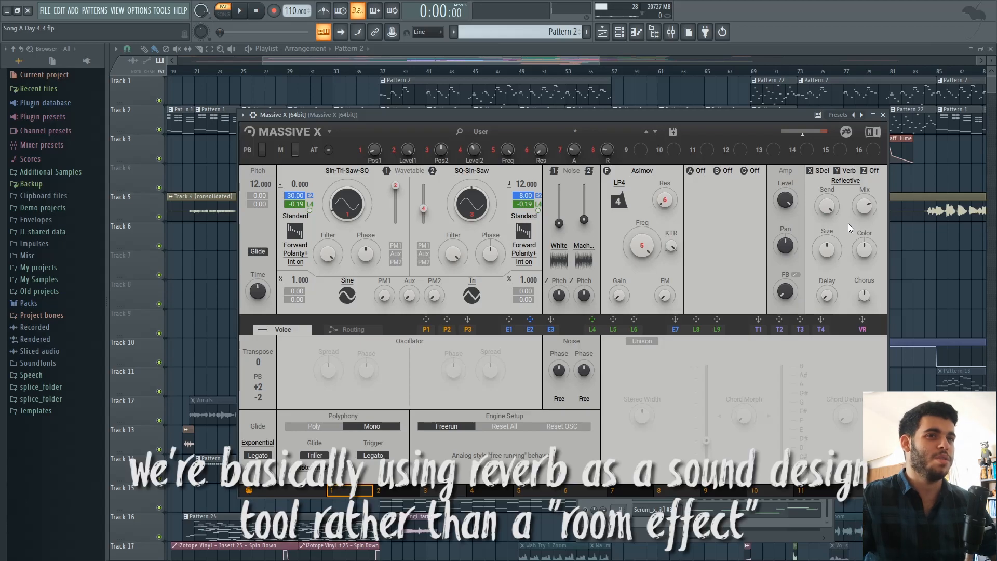
# Close the Massive X window and open the BitCrusher effect on its mixer track.
pyautogui.click(889, 119)
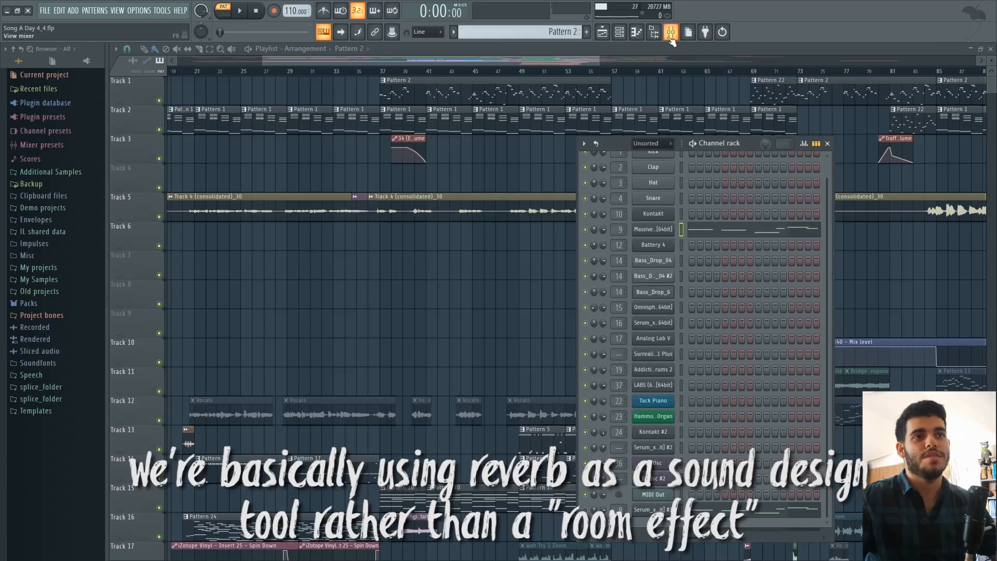
pyautogui.click(670, 36)
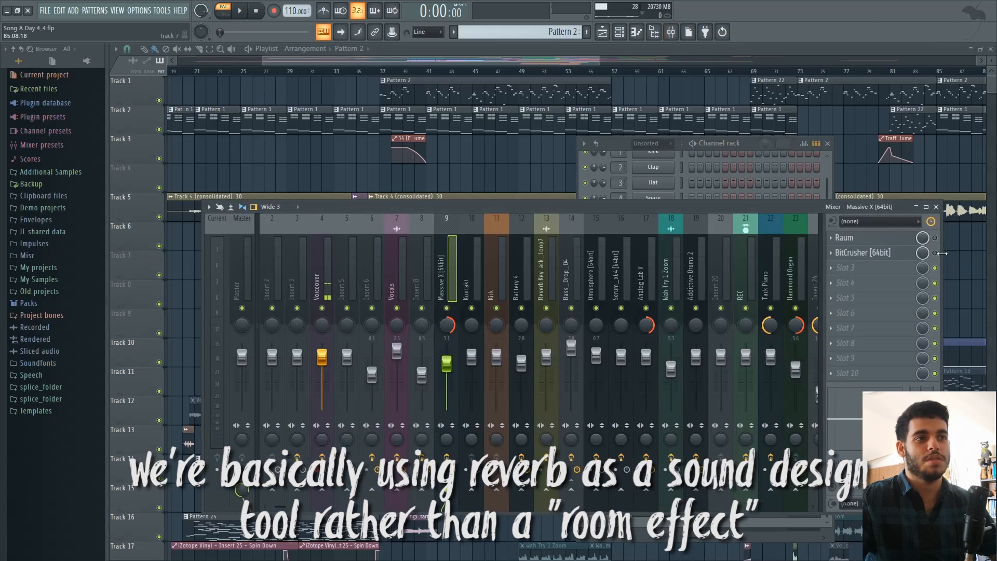
pyautogui.click(899, 253)
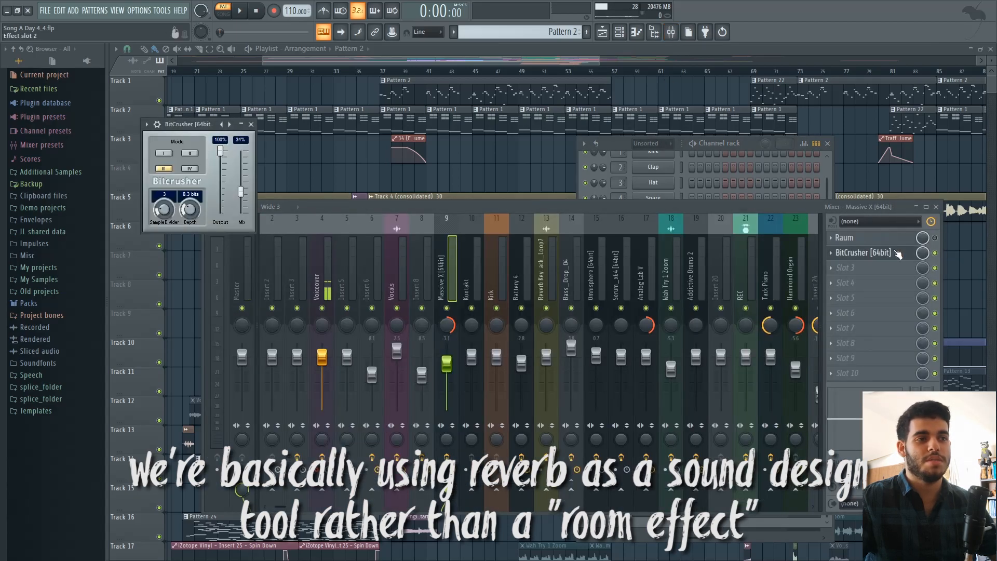
# Compare the pattern's sound with BitCrusher enabled and bypassed, leaving the effect enabled.
pyautogui.press('space')
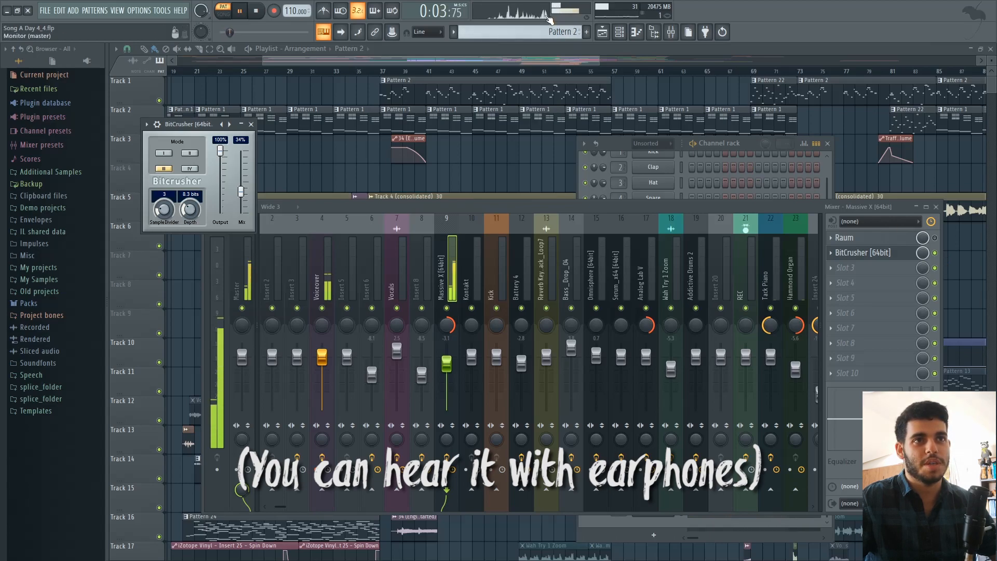
pyautogui.press('space')
pyautogui.press('space')
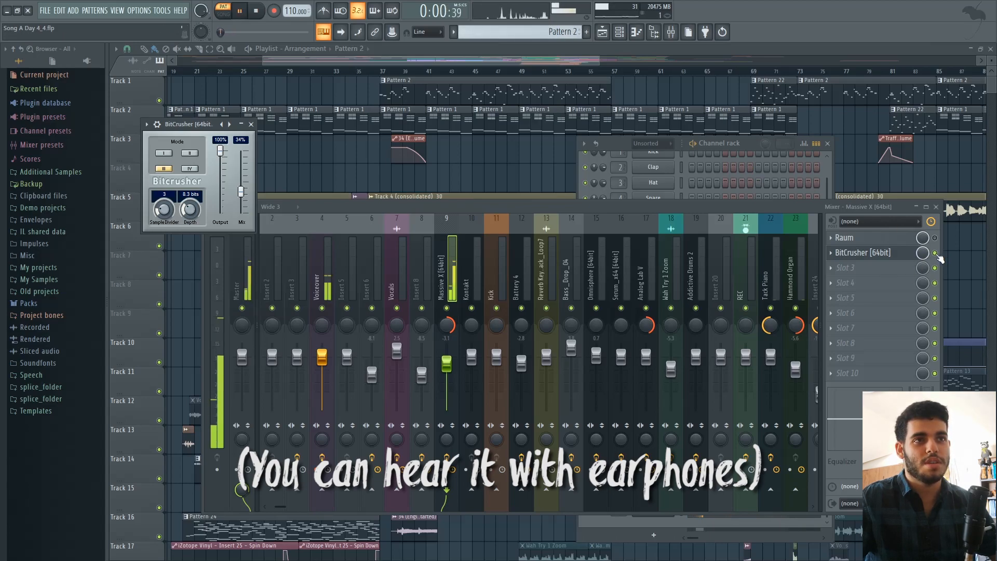
pyautogui.click(936, 253)
pyautogui.press('space')
pyautogui.press('space')
pyautogui.click(936, 253)
pyautogui.press('space')
pyautogui.press('space')
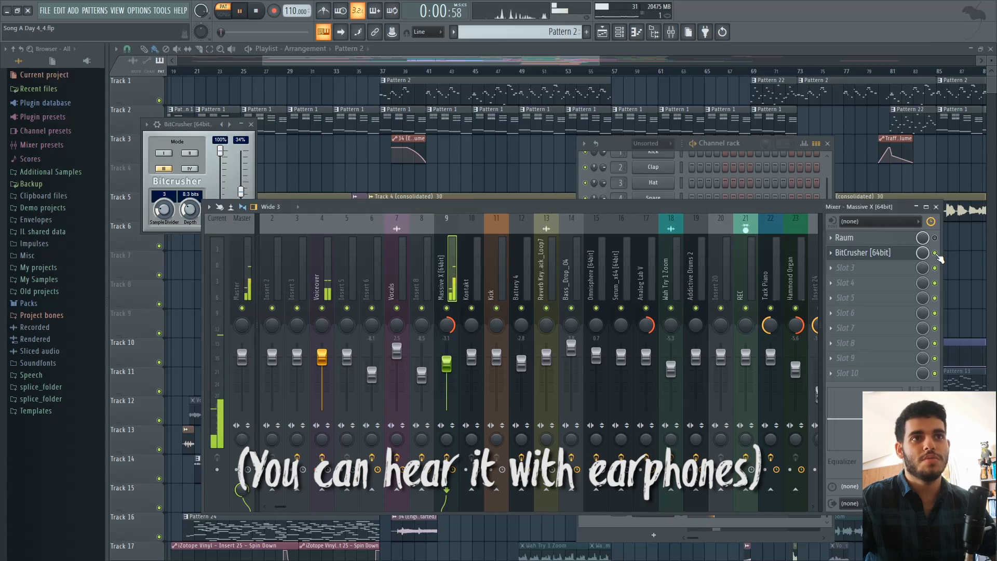
pyautogui.press('space')
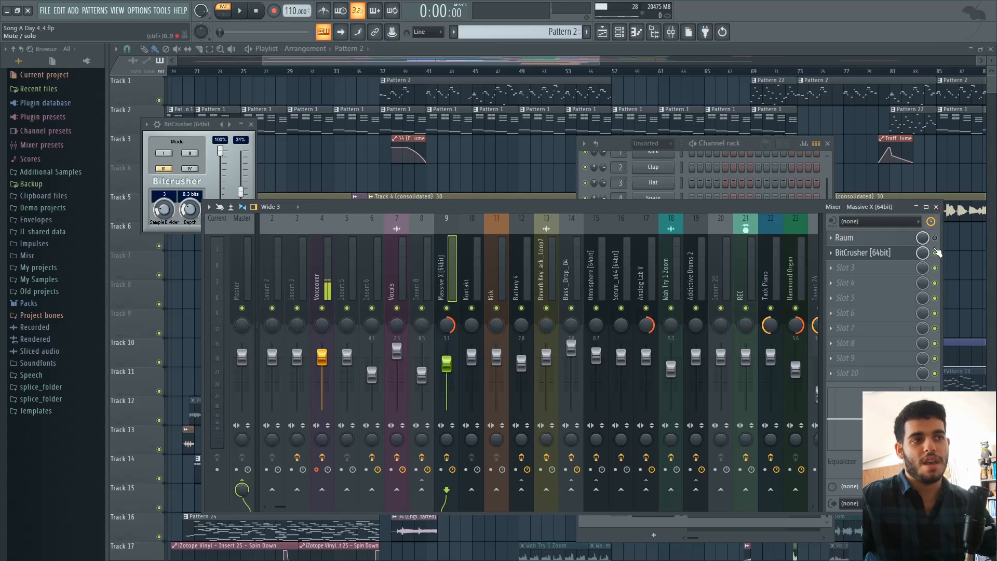
# Close the mixer, open the third Serum channel, and view oscillator A's Analog wavetables, keeping Analog_BD_Sin.
pyautogui.click(937, 207)
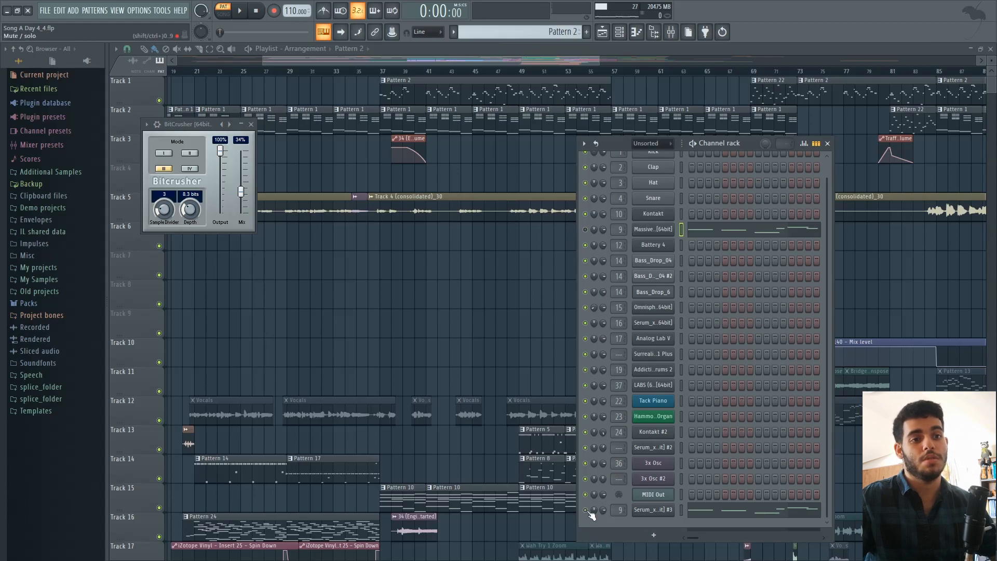
pyautogui.click(670, 511)
pyautogui.moveTo(413, 138); pyautogui.dragTo(466, 98)
pyautogui.click(351, 182)
pyautogui.moveTo(395, 142)
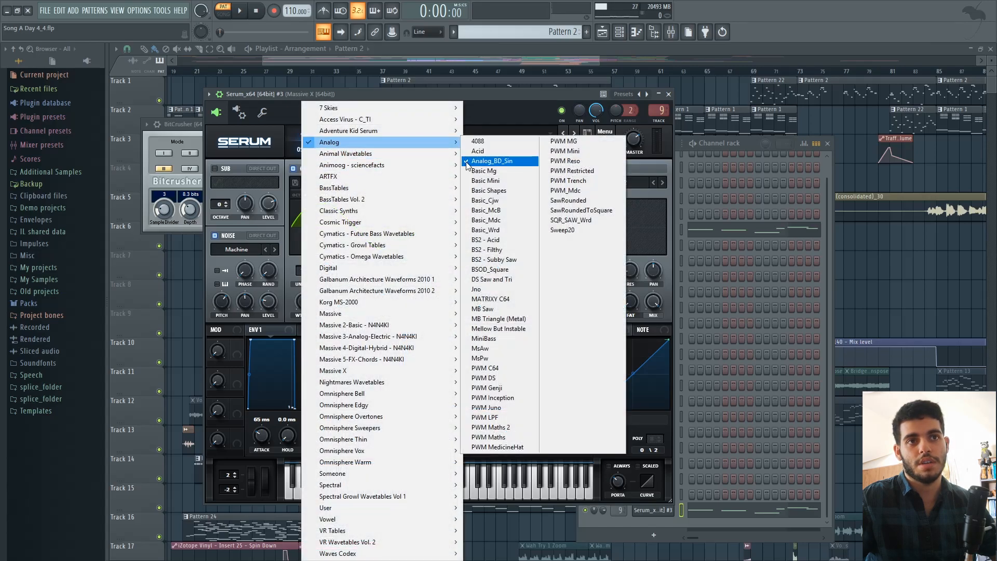
pyautogui.click(500, 103)
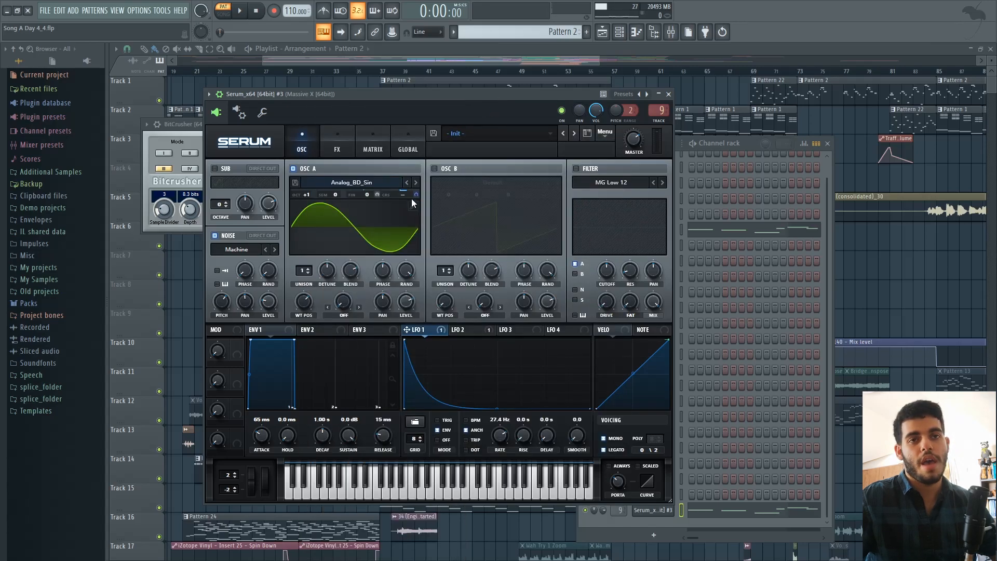
# With Serum's noise oscillator off, view the Delay effect and slightly raise oscillator A's wavetable position, playing a test note.
pyautogui.press('z')
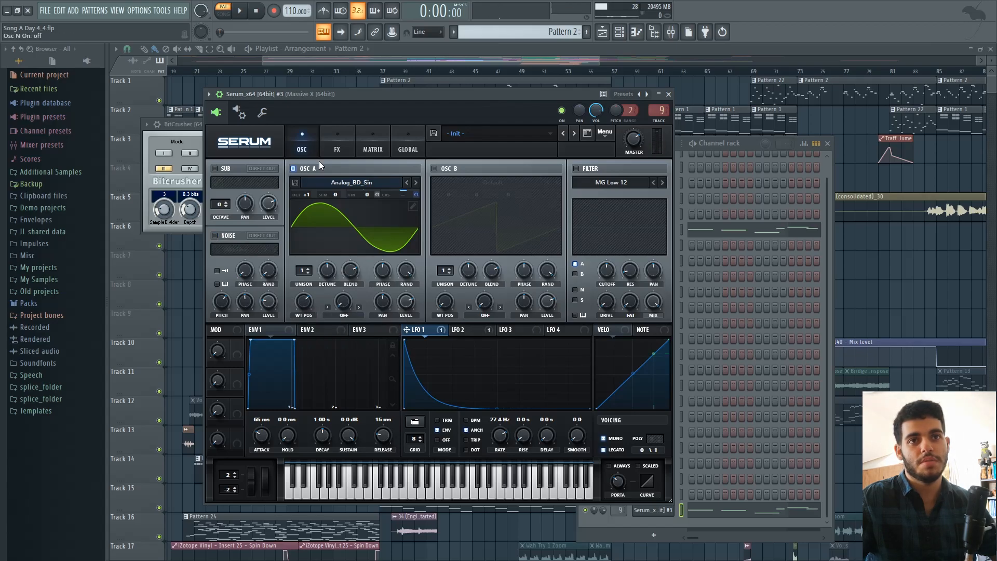
pyautogui.click(331, 139)
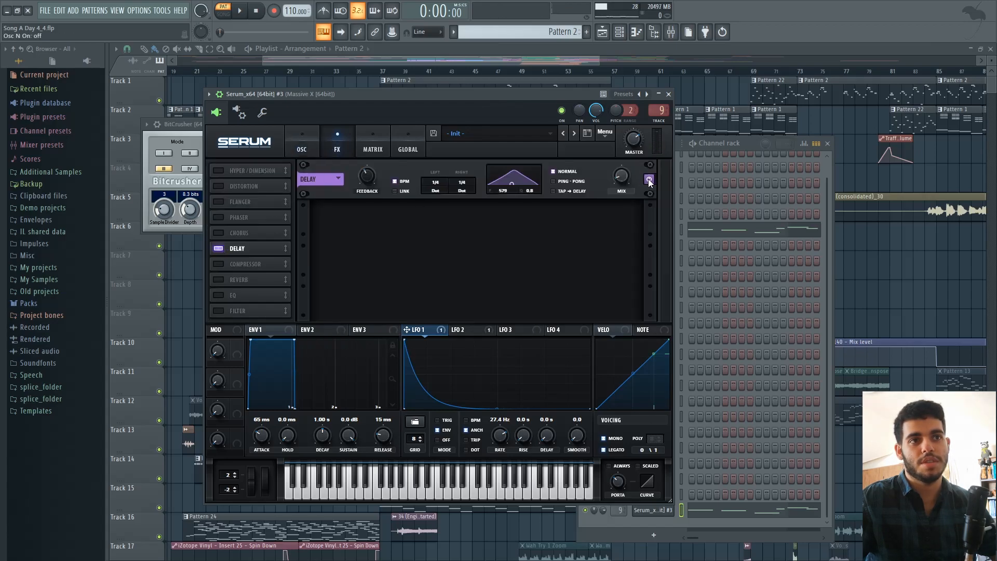
pyautogui.click(307, 136)
pyautogui.click(304, 302)
pyautogui.moveTo(308, 423); pyautogui.dragTo(328, 309)
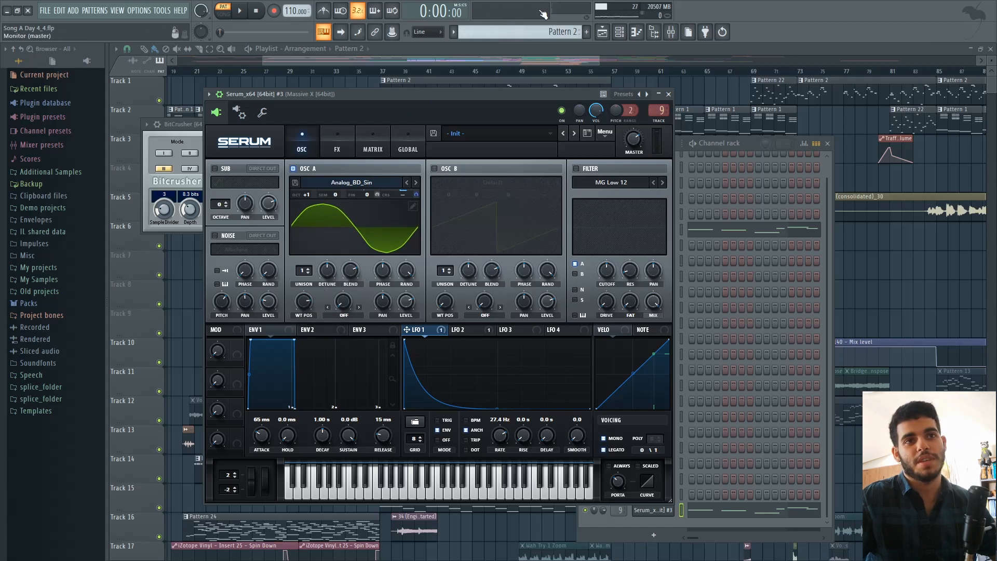
pyautogui.press('z')
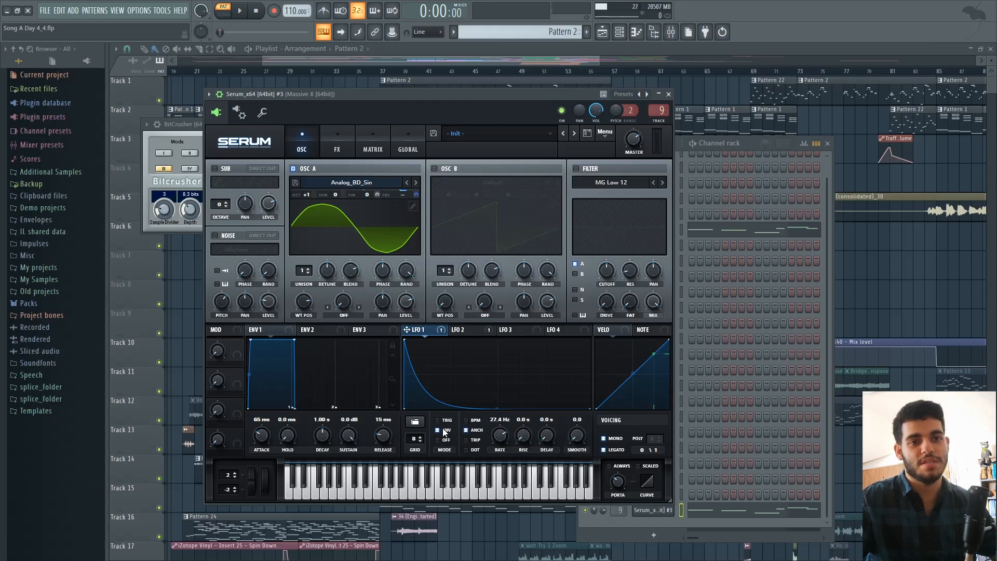
# Set Env 1's attack to 0.0 ms and compare test notes with LFO 1's coarse-pitch modulation output at 0 and at full.
pyautogui.moveTo(271, 435); pyautogui.dragTo(259, 469)
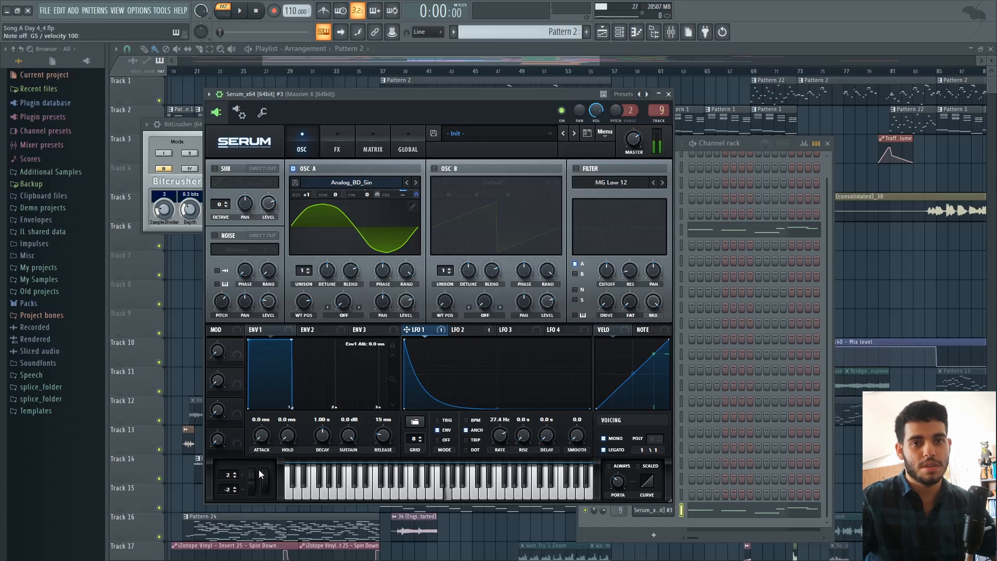
pyautogui.click(361, 140)
pyautogui.moveTo(647, 179); pyautogui.dragTo(493, 197)
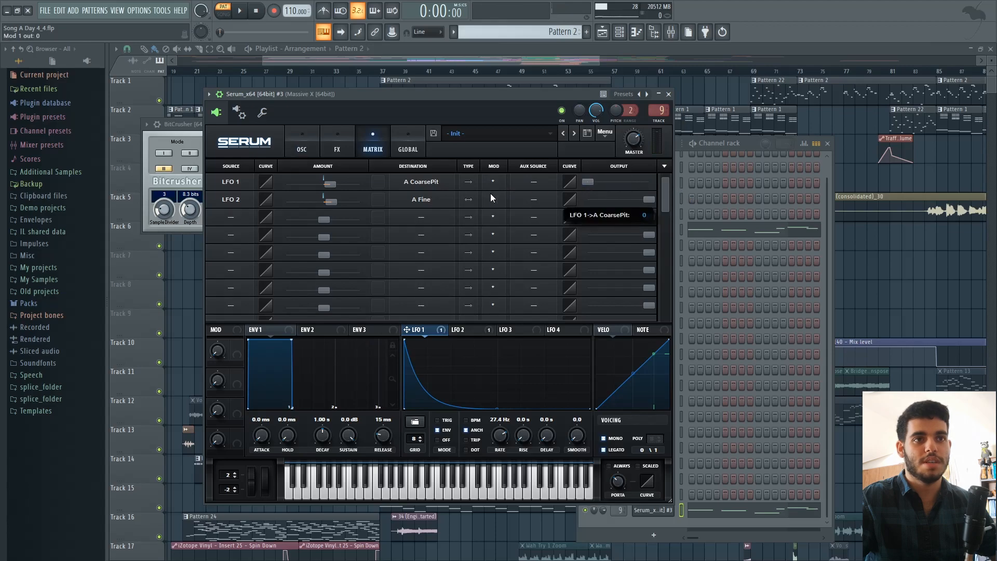
pyautogui.moveTo(587, 183); pyautogui.dragTo(652, 191)
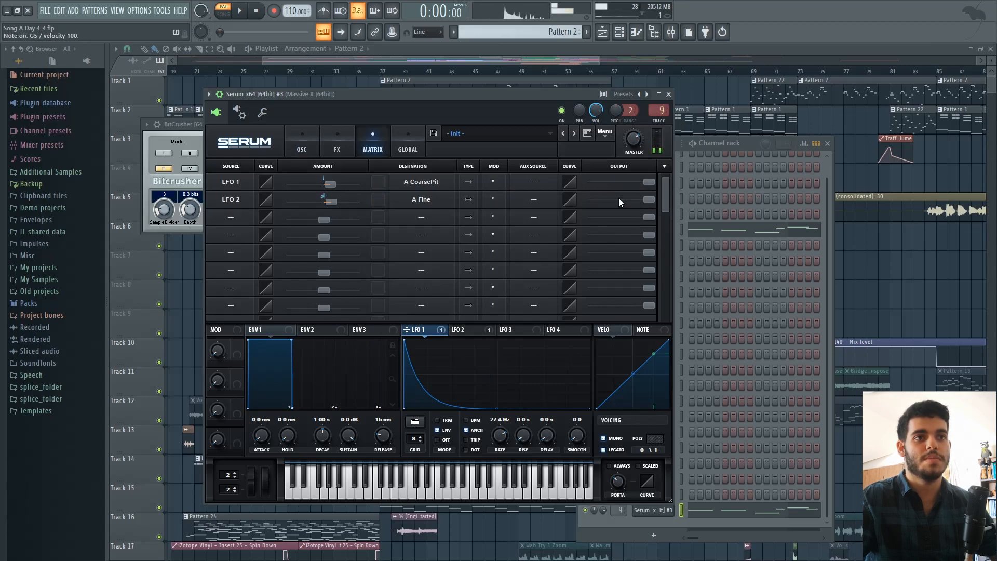
# Set Env 1's attack to 81 ms and play a test note.
pyautogui.click(310, 138)
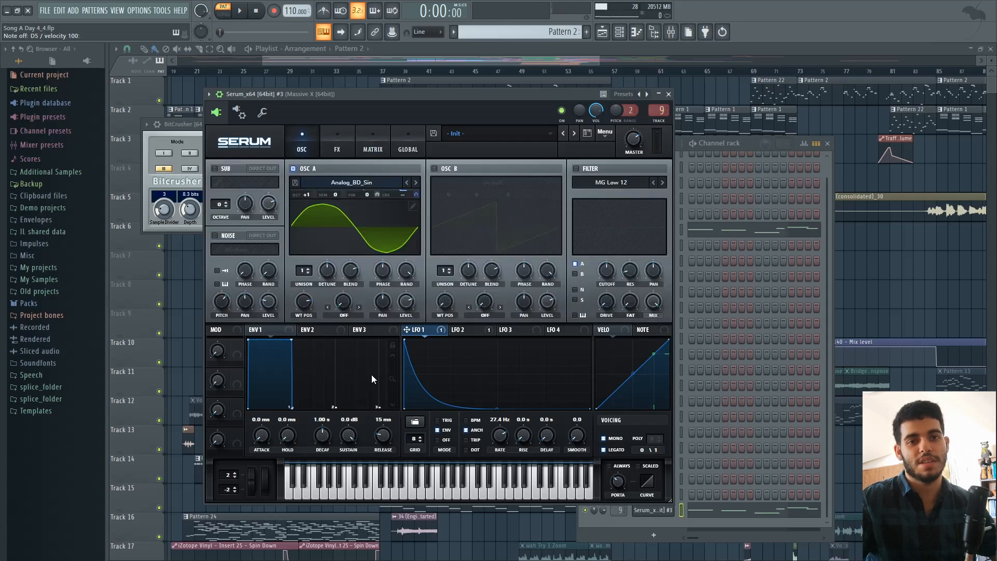
pyautogui.moveTo(263, 439); pyautogui.dragTo(280, 421)
pyautogui.press('space')
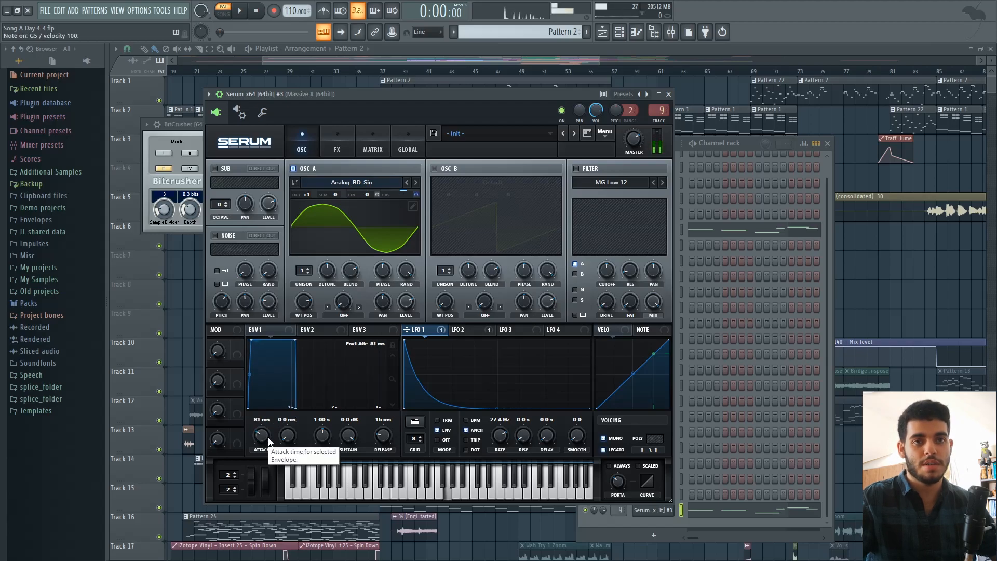
# Set Env 1's attack to 60 ms and audition the pattern.
pyautogui.moveTo(262, 434); pyautogui.dragTo(263, 435)
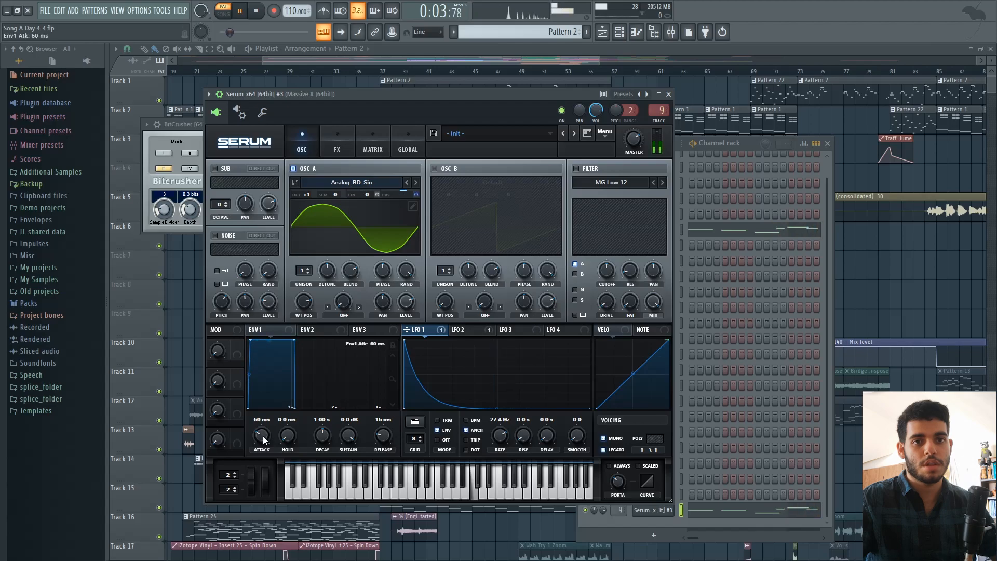
pyautogui.press('space')
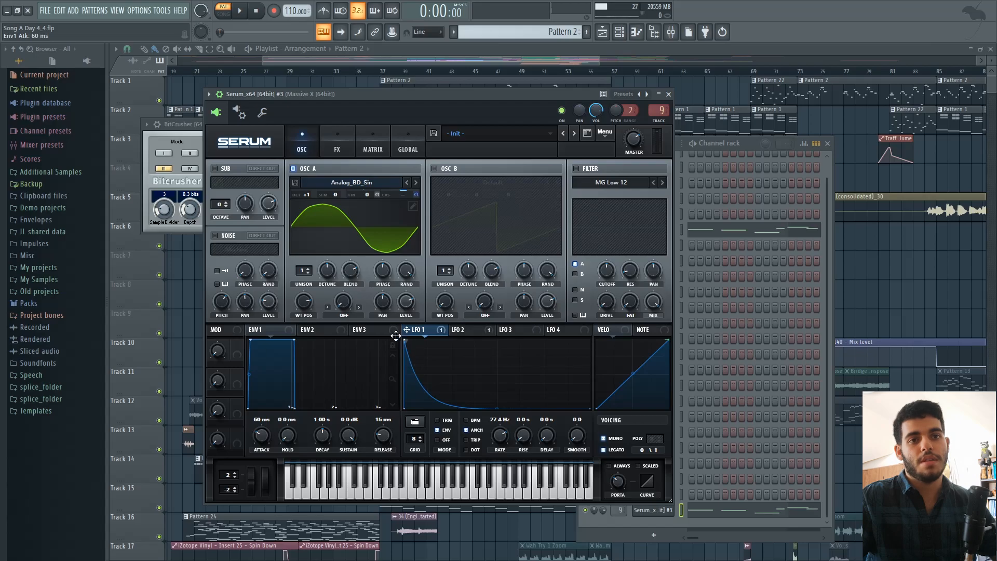
# Show LFO 2 and compare test notes with its oscillator A fine-pitch modulation output turned down and restored to 100.
pyautogui.click(470, 330)
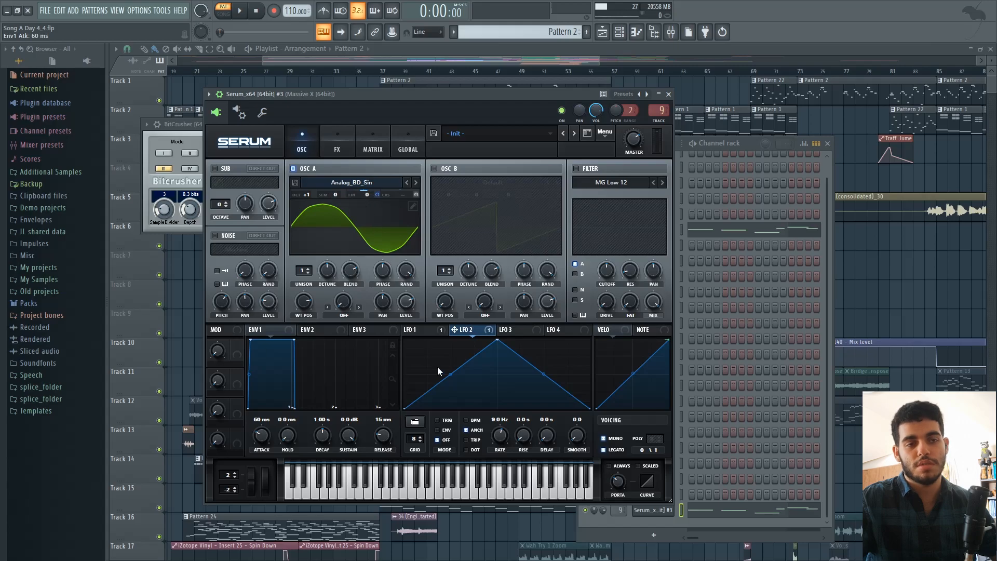
pyautogui.press('space')
pyautogui.press('space')
pyautogui.click(368, 139)
pyautogui.moveTo(648, 201); pyautogui.dragTo(382, 236)
pyautogui.press('x')
pyautogui.moveTo(589, 200); pyautogui.dragTo(875, 179)
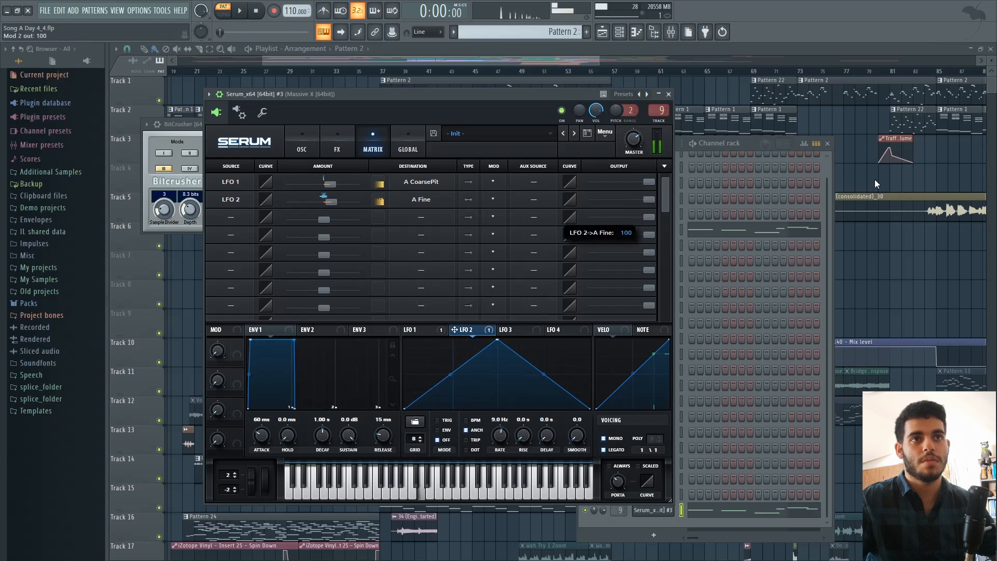
pyautogui.click(304, 136)
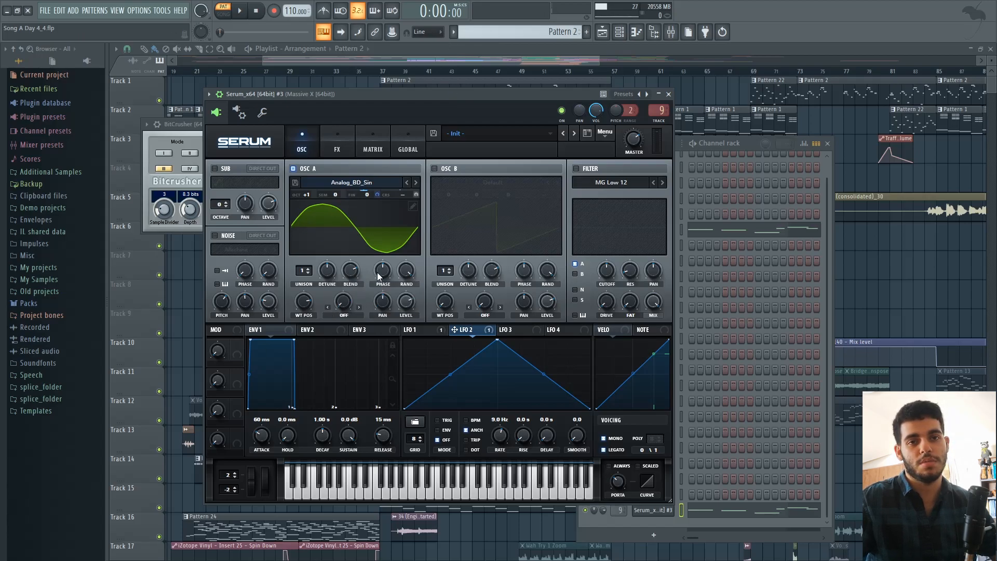
# Turn on the noise oscillator with the Machine noise, look through the noise categories including Organics, and play a test note.
pyautogui.click(215, 236)
pyautogui.click(226, 250)
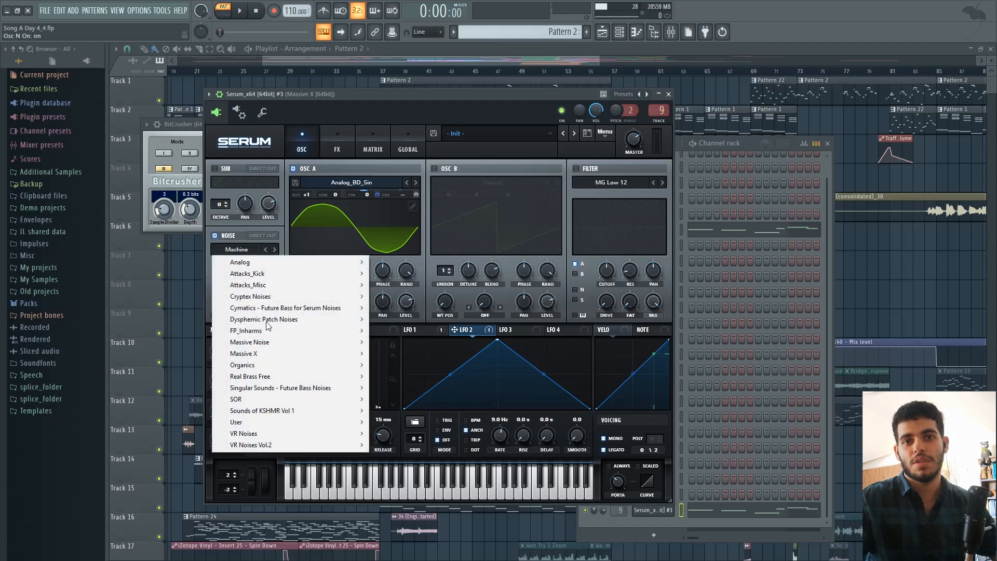
pyautogui.moveTo(279, 355)
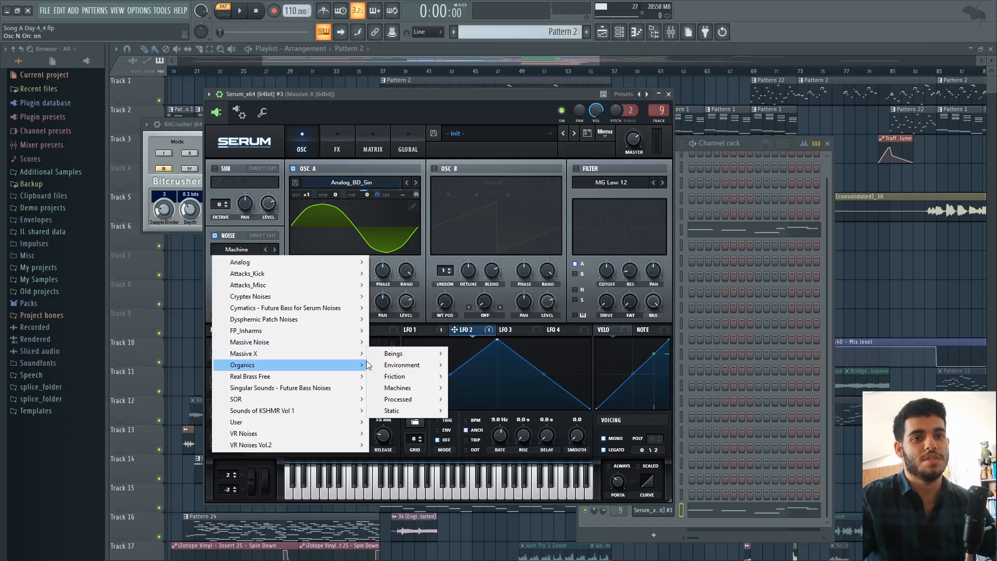
pyautogui.click(350, 120)
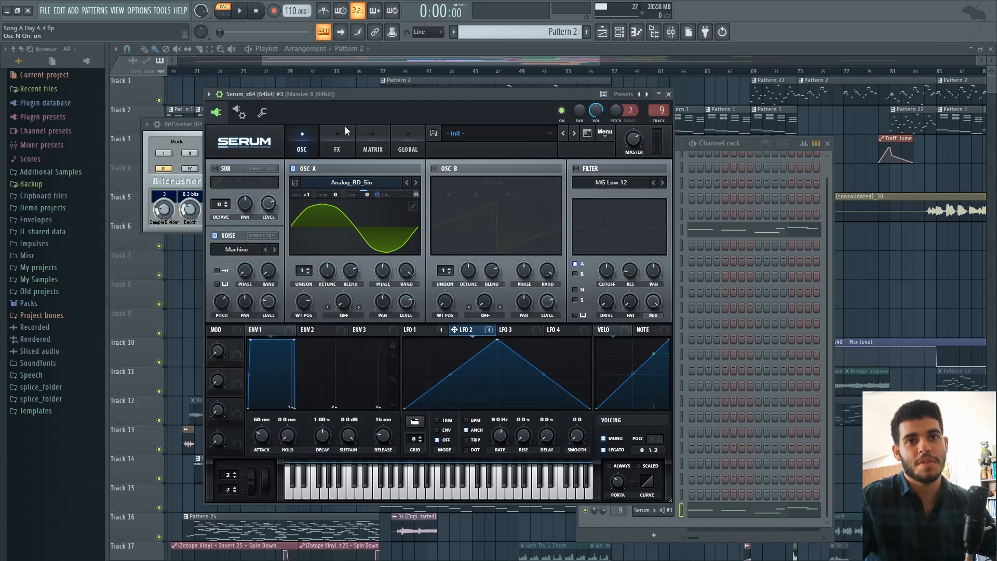
pyautogui.press('v')
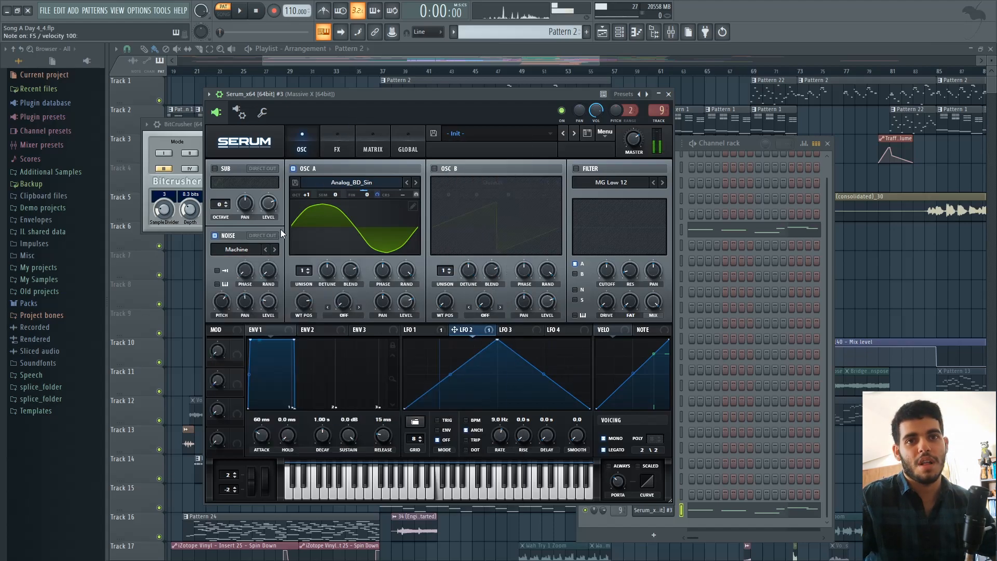
# Audition the noise alone with oscillator A off, turn oscillator A back on and play the pattern.
pyautogui.click(293, 169)
pyautogui.press('v')
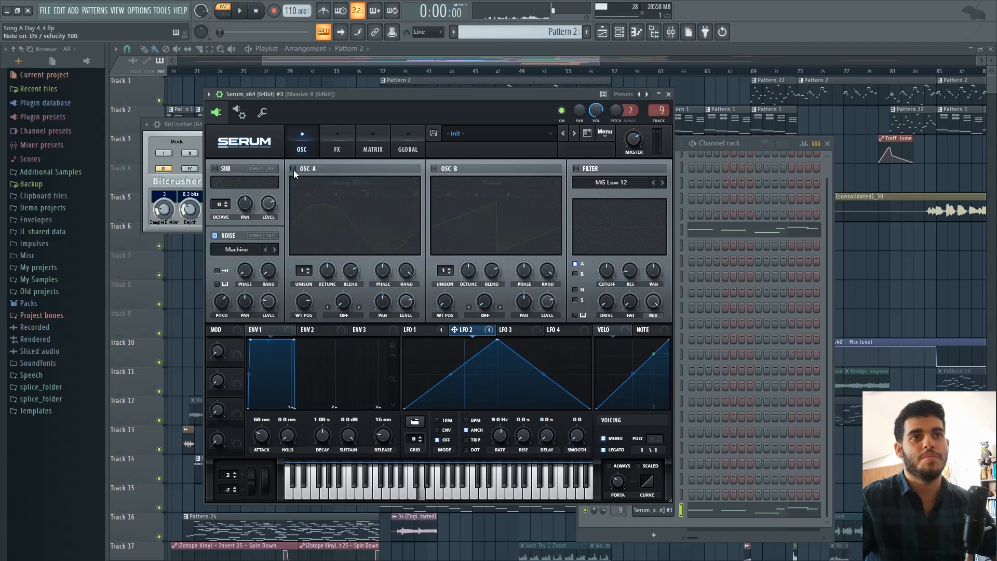
pyautogui.click(293, 168)
pyautogui.press('space')
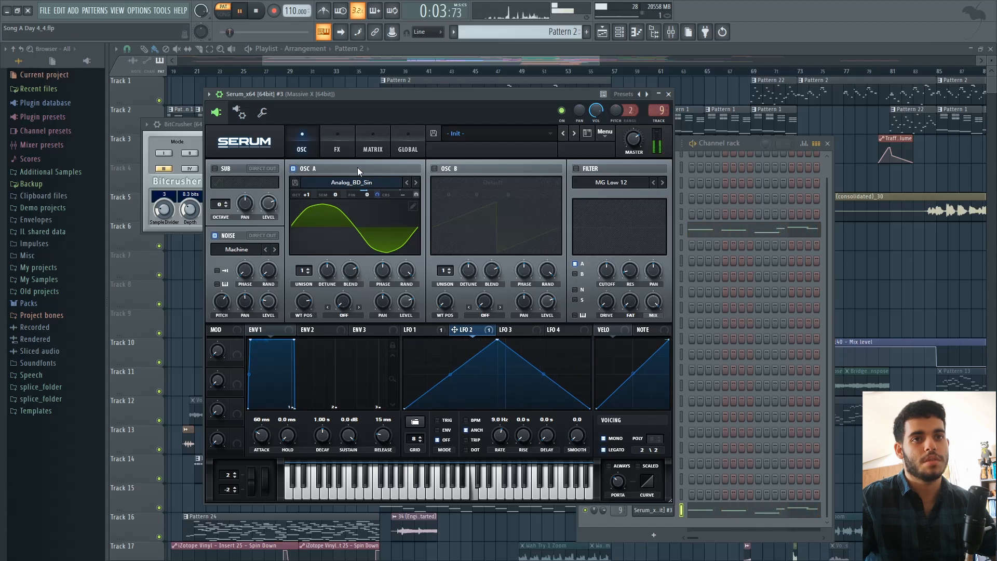
# Set the amount of LFO 1's modulation of oscillator A's coarse pitch to 24 and audition the pattern.
pyautogui.click(372, 149)
pyautogui.press('space')
pyautogui.moveTo(335, 181); pyautogui.dragTo(338, 182)
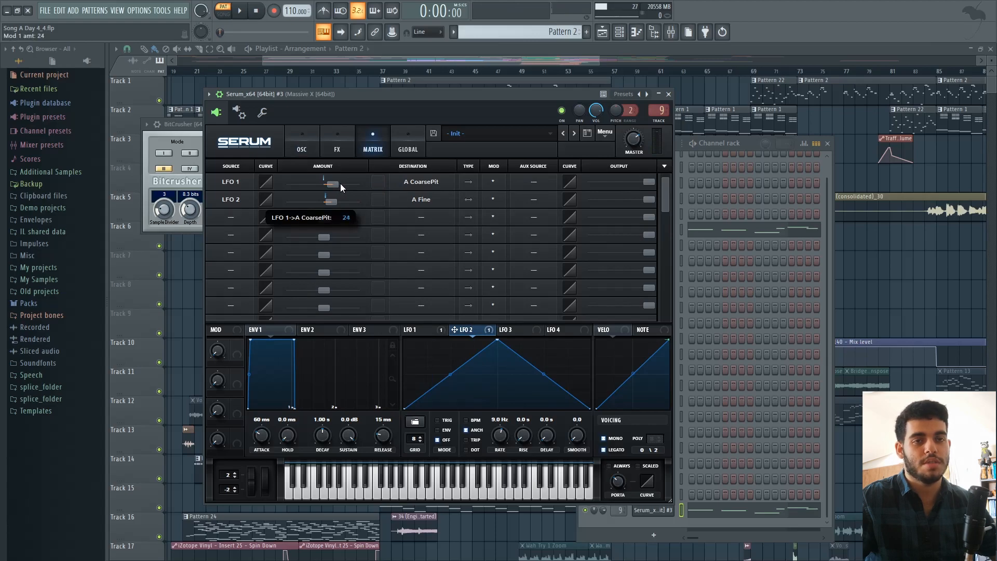
pyautogui.press('space')
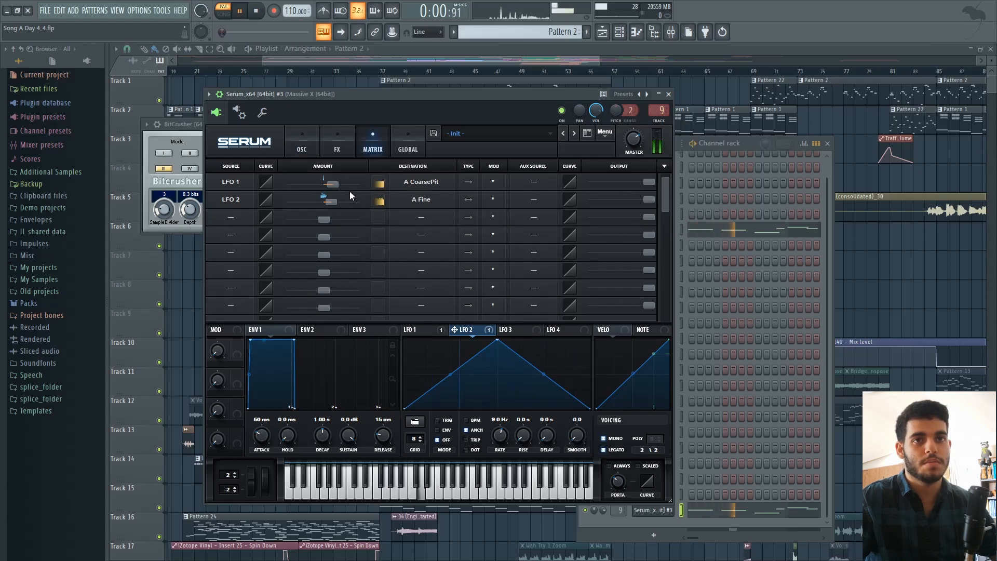
pyautogui.press('space')
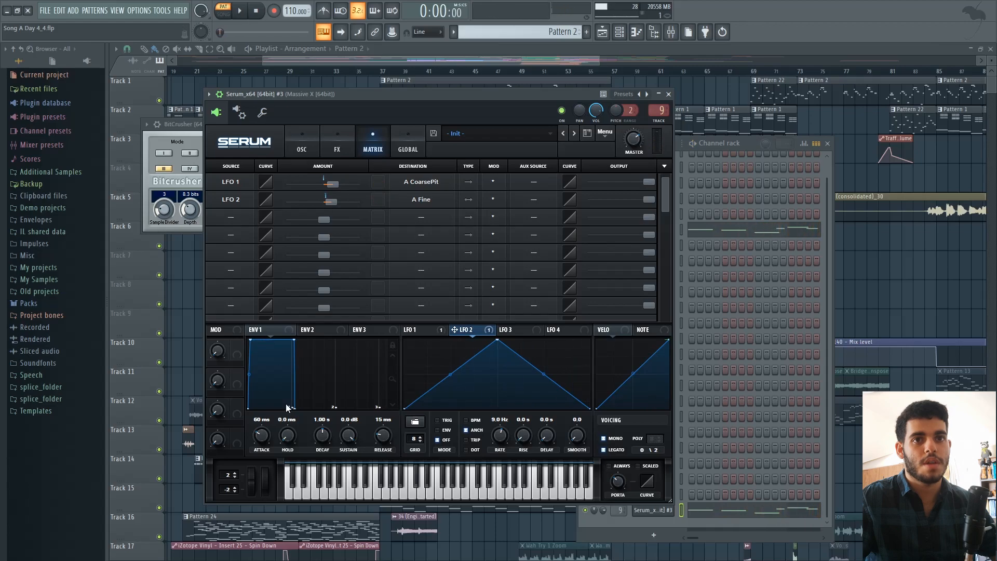
# Set Env 1's attack to 48 ms and audition the pattern while showing Serum's effects.
pyautogui.moveTo(266, 437); pyautogui.dragTo(268, 443)
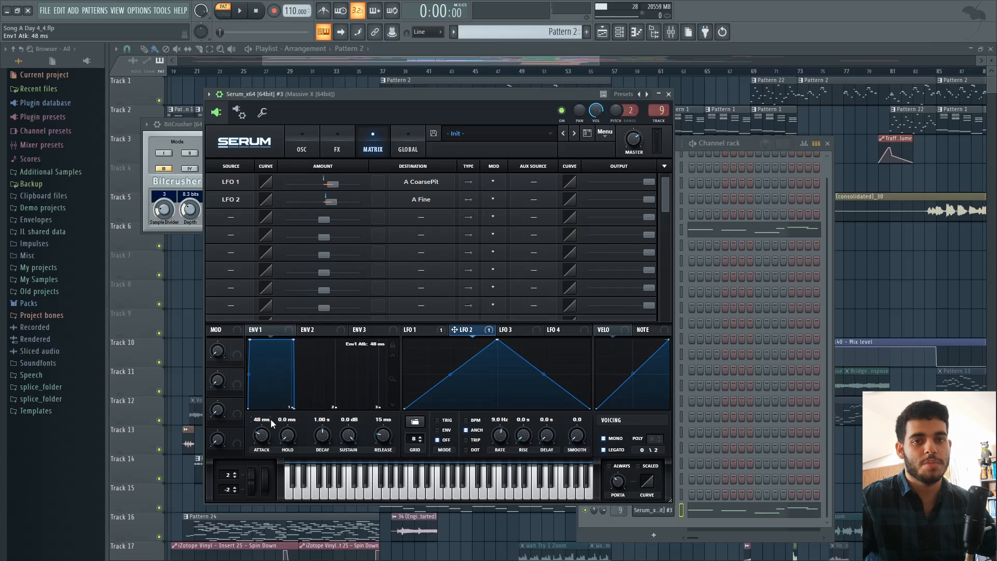
pyautogui.press('space')
pyautogui.click(337, 134)
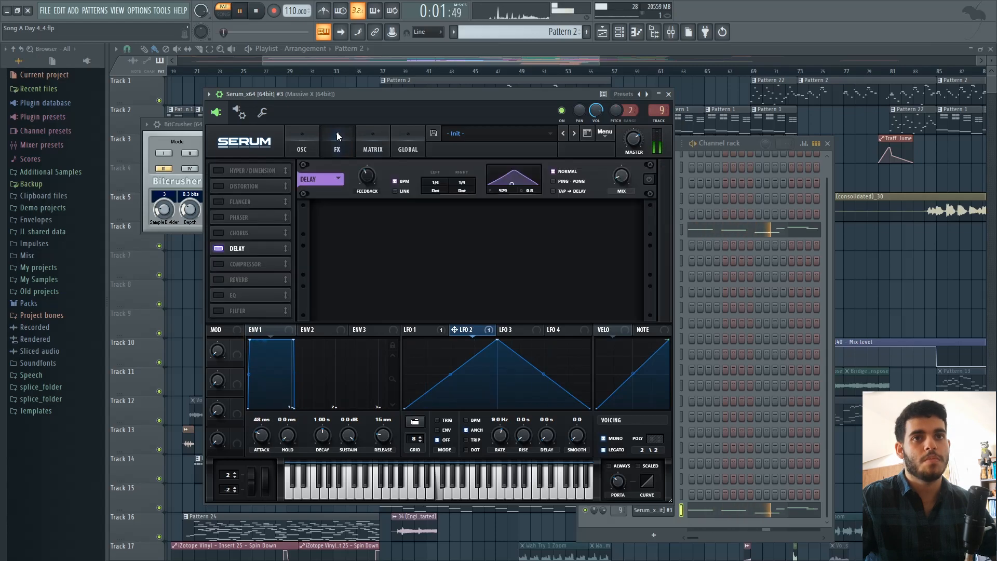
pyautogui.press('space')
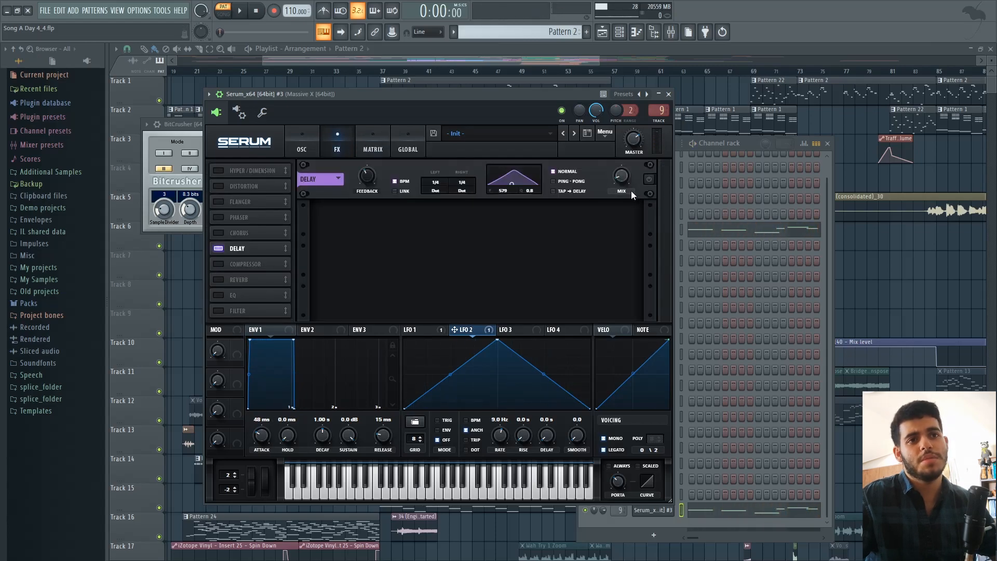
# Enable Serum's Delay effect and audition the pattern with it.
pyautogui.click(649, 179)
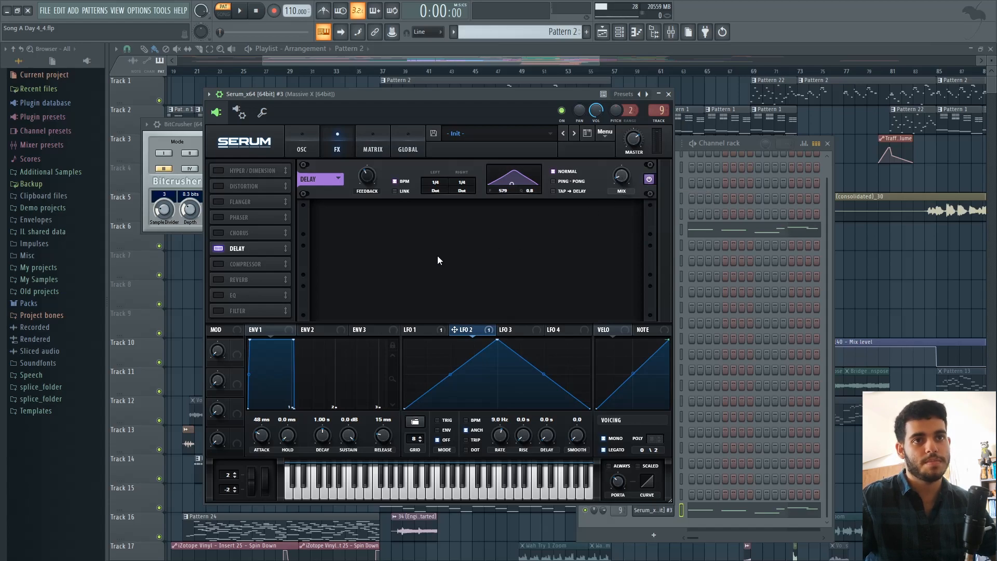
pyautogui.press('space')
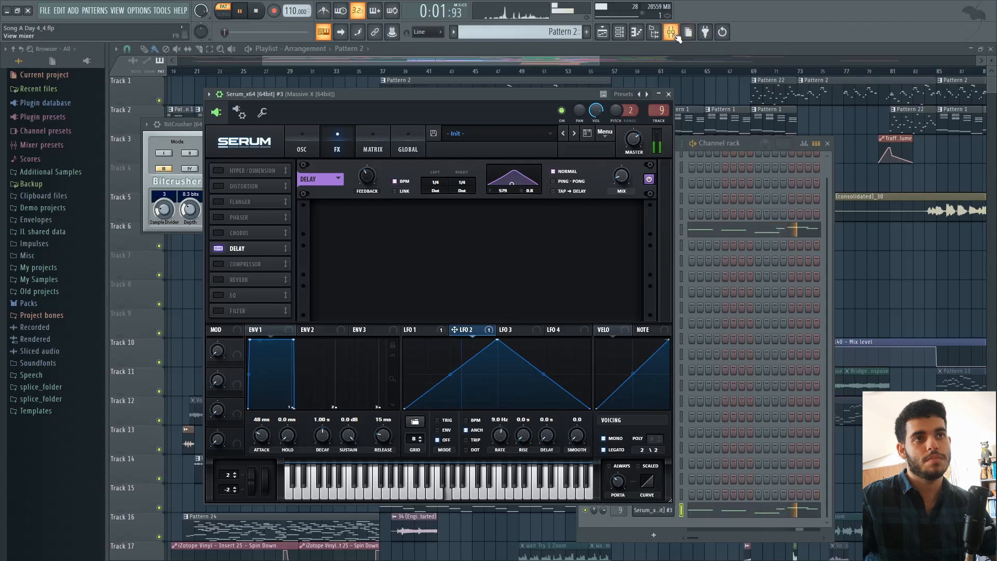
pyautogui.press('space')
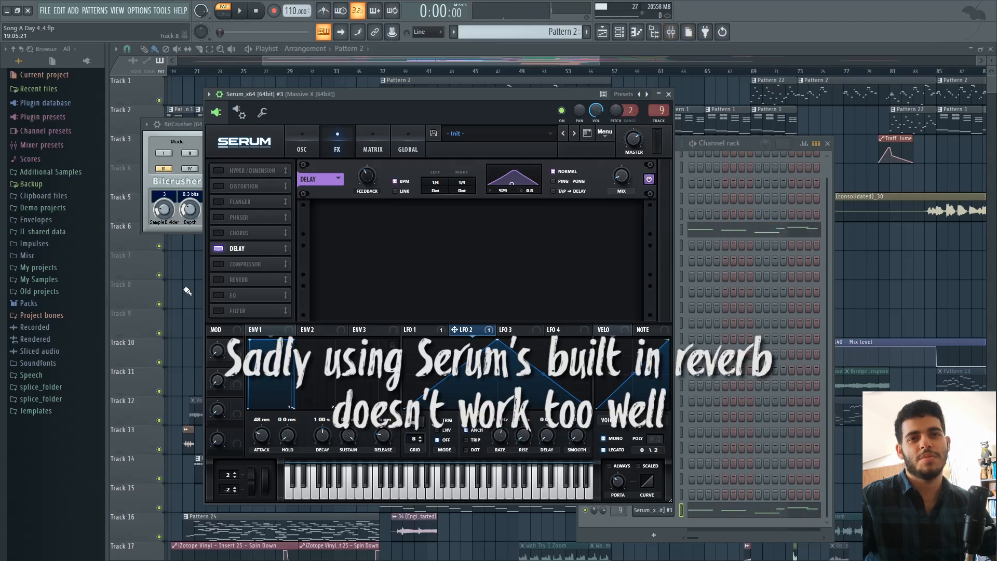
# Try Serum's built-in Reverb in Hall and Plate modes during playback, and switch the reverb off again.
pyautogui.click(218, 279)
pyautogui.press('space')
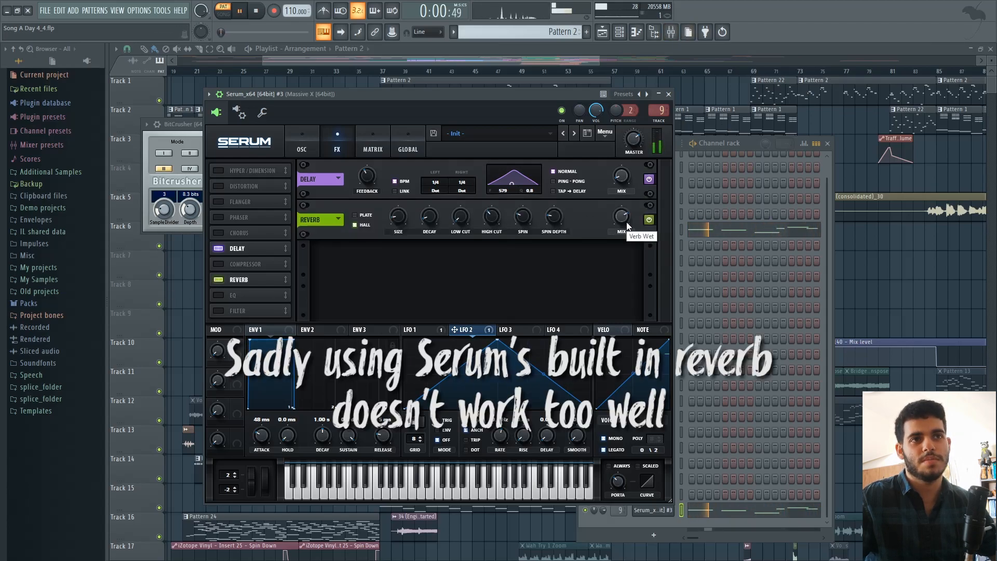
pyautogui.click(355, 215)
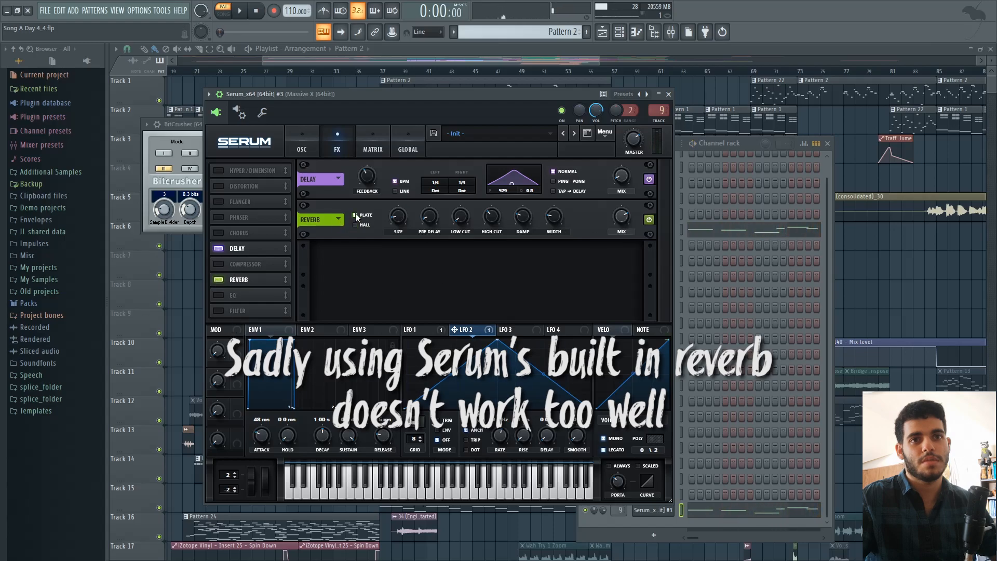
pyautogui.press('space')
pyautogui.click(218, 280)
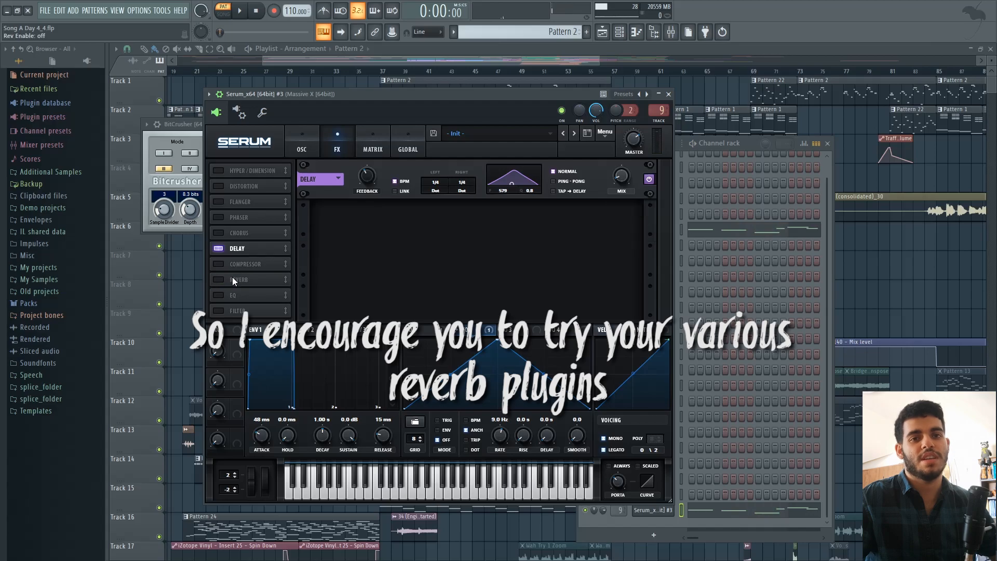
# Open the Raum reverb on the Massive X mixer track, reposition its window, and audition the pattern through it.
pyautogui.click(671, 32)
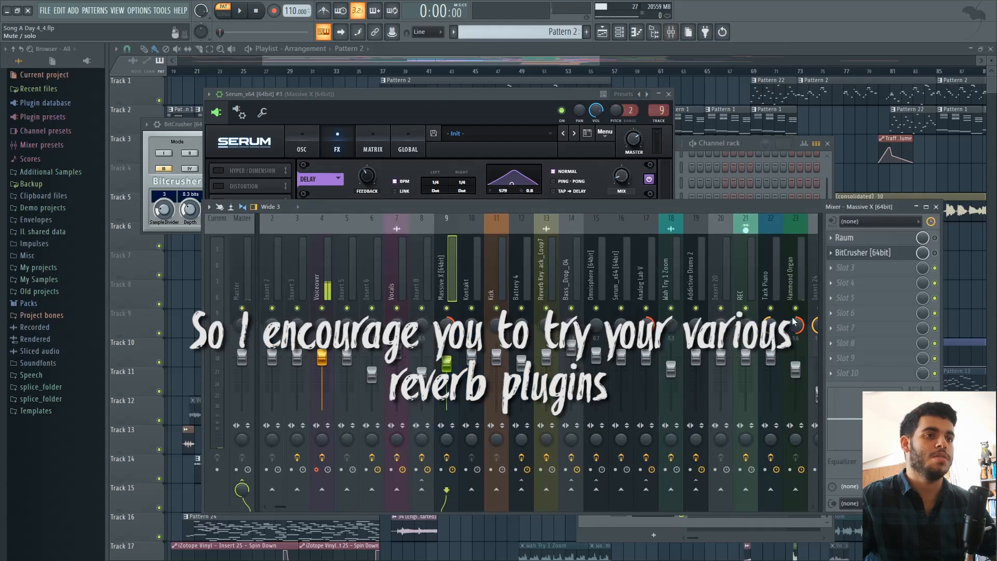
pyautogui.click(845, 237)
pyautogui.moveTo(385, 156); pyautogui.dragTo(624, 239)
pyautogui.press('space')
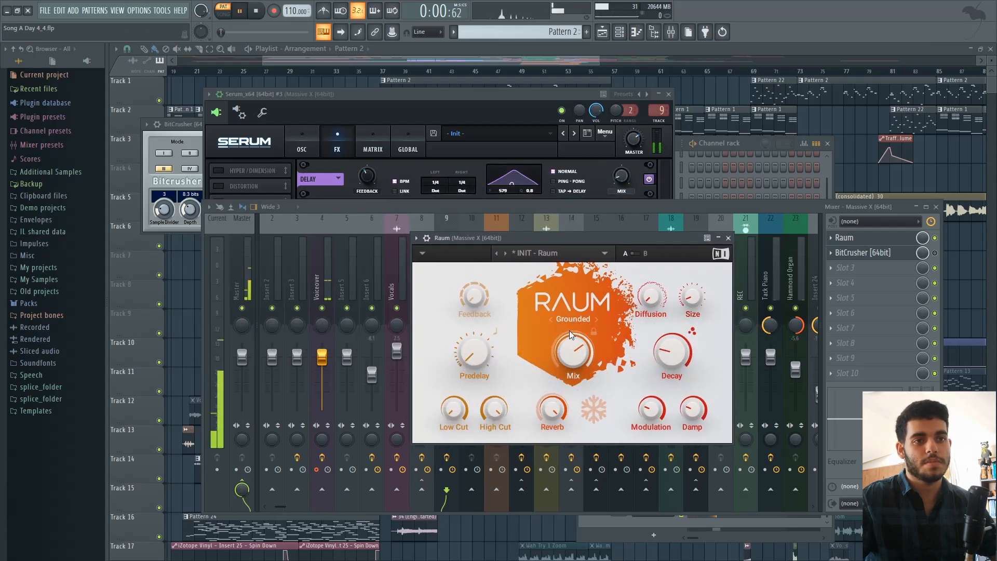
pyautogui.moveTo(574, 359)
pyautogui.press('space')
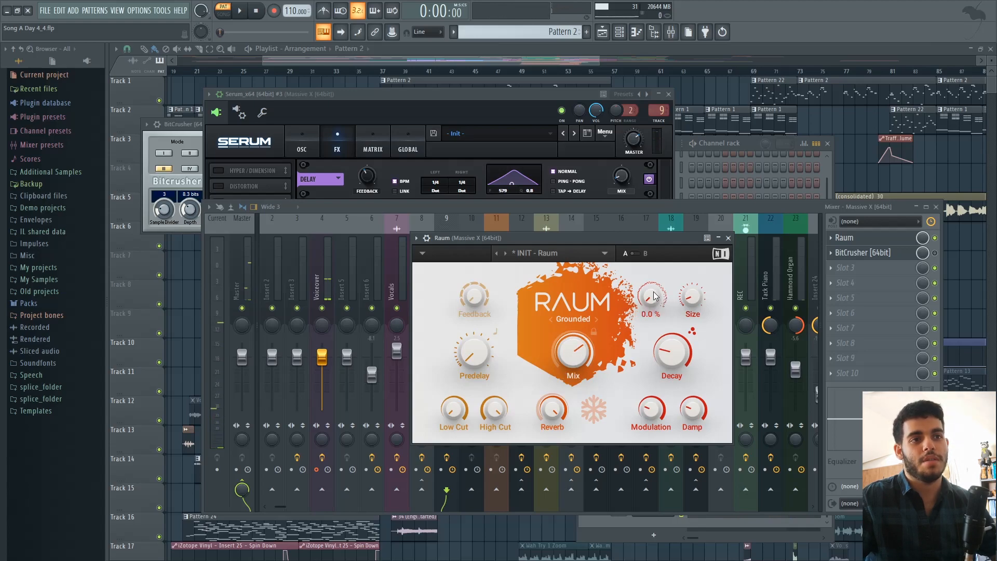
# Review Raum's Size and Decay, set its Mix to 70.5 % while the pattern plays, and close the plugin.
pyautogui.moveTo(695, 299)
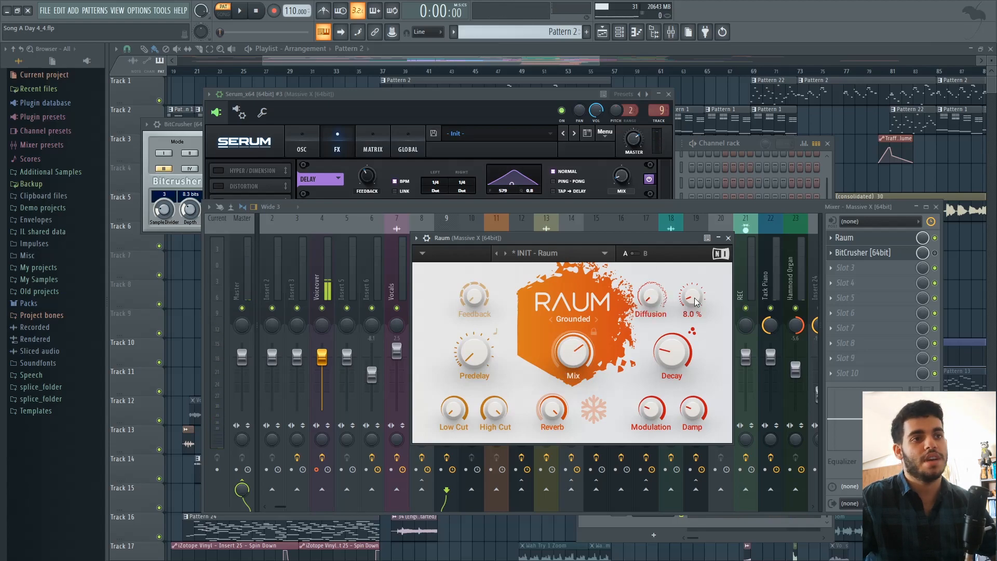
pyautogui.moveTo(683, 356)
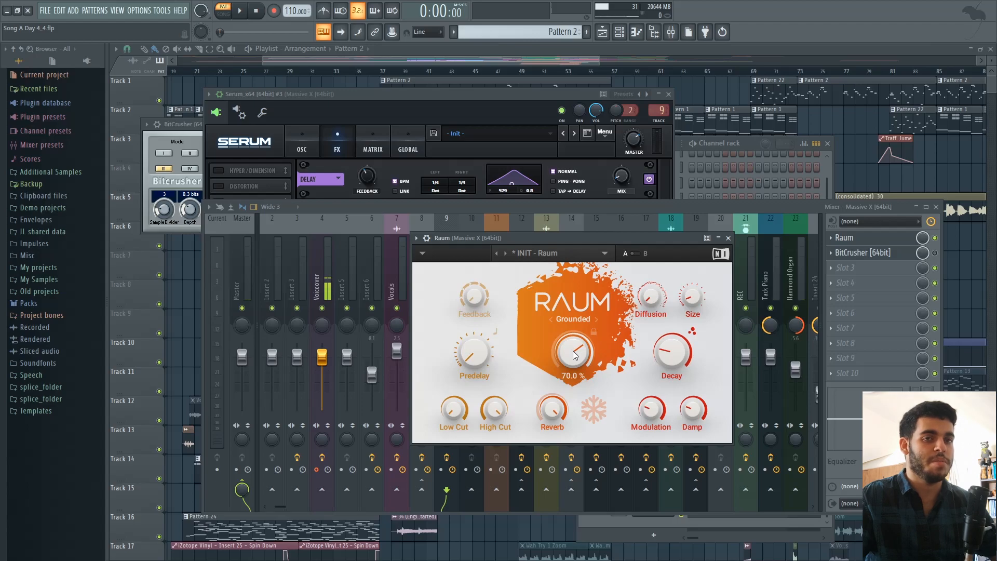
pyautogui.press('space')
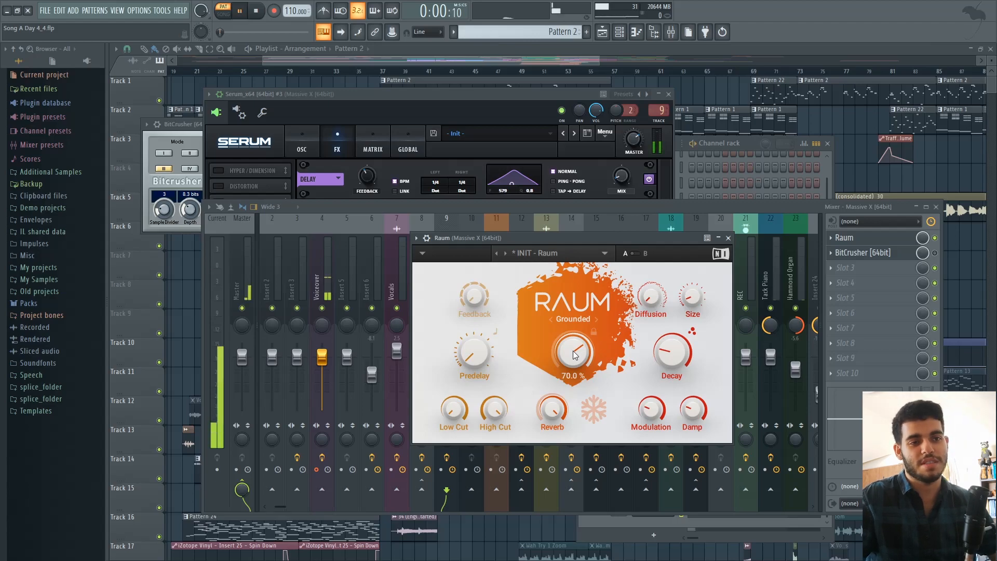
pyautogui.moveTo(582, 342); pyautogui.dragTo(583, 287)
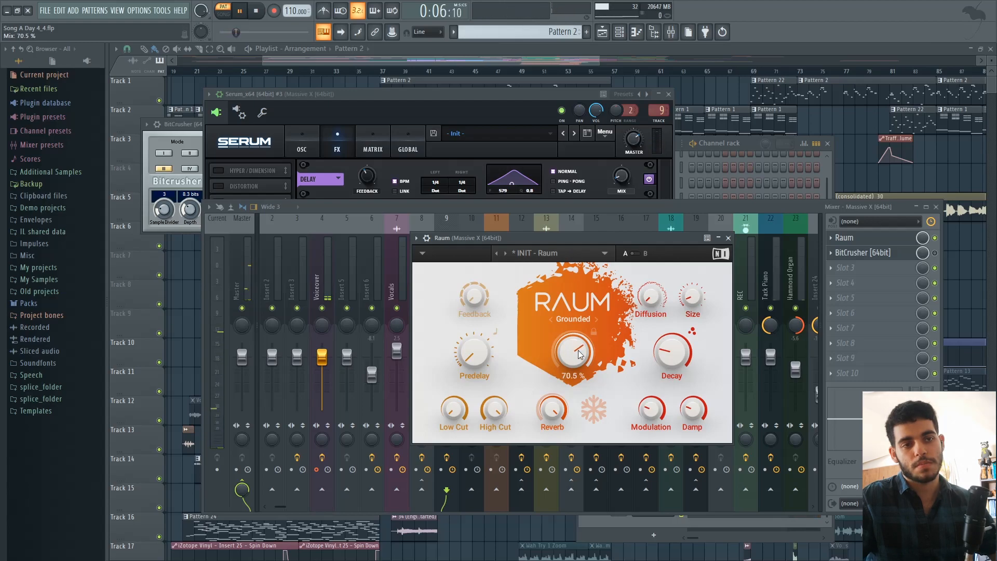
pyautogui.click(728, 238)
pyautogui.press('space')
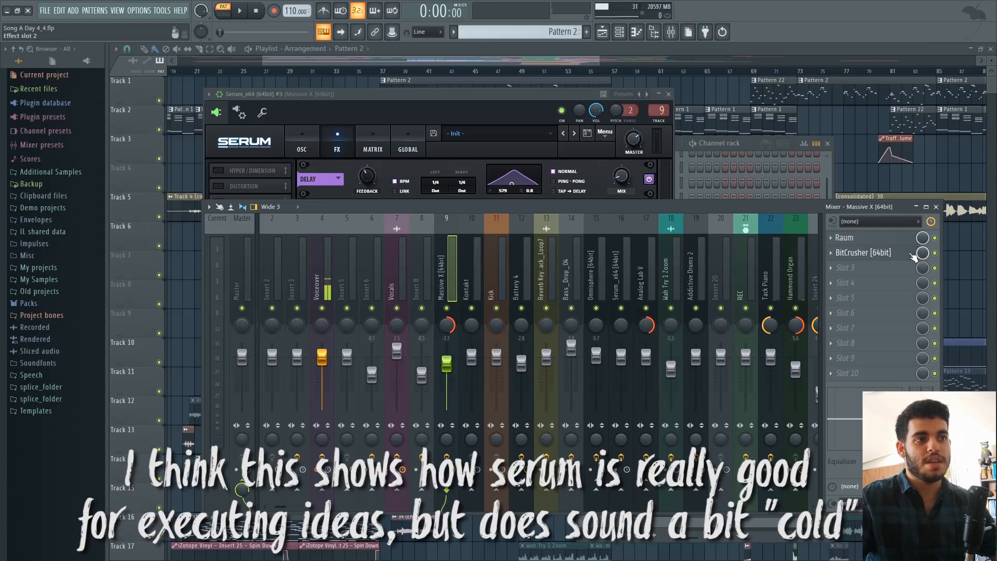
# Open BitCrusher on the Massive X mixer track and audition the pattern through it.
pyautogui.click(915, 254)
pyautogui.press('space')
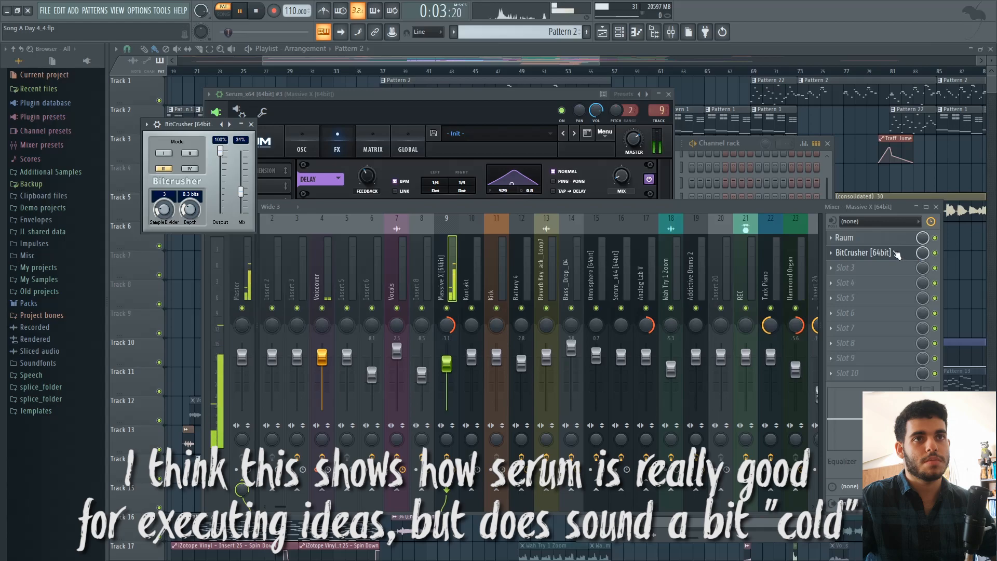
pyautogui.press('space')
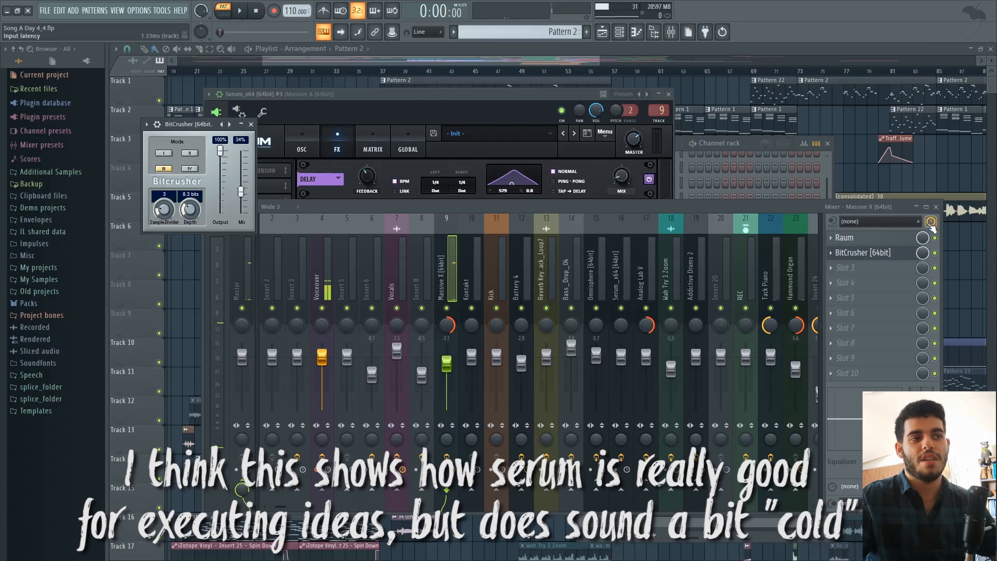
# Close the mixer, BitCrusher, Serum and the channel rack, leaving only the playlist showing.
pyautogui.click(937, 206)
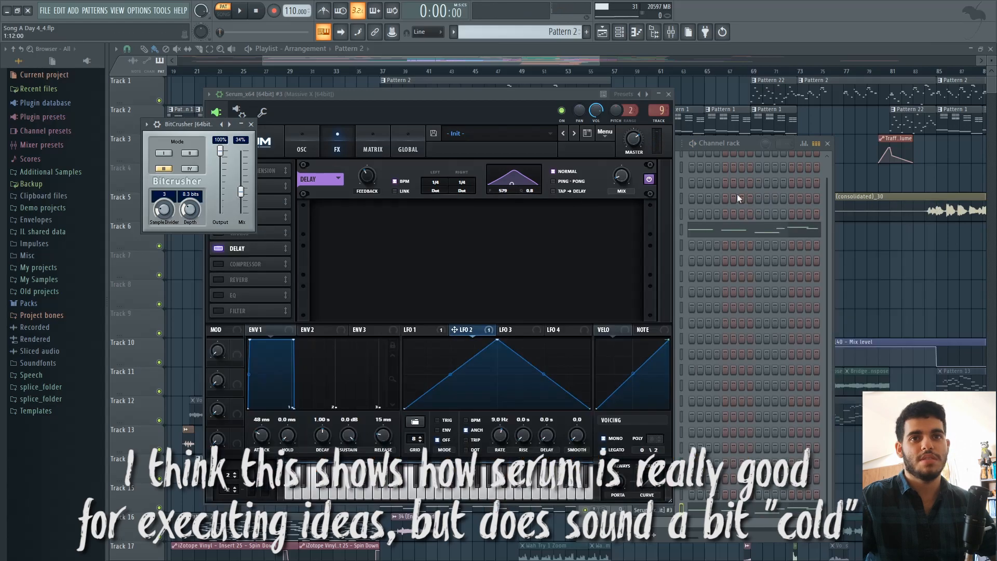
pyautogui.click(251, 125)
pyautogui.click(668, 94)
pyautogui.press('F6')
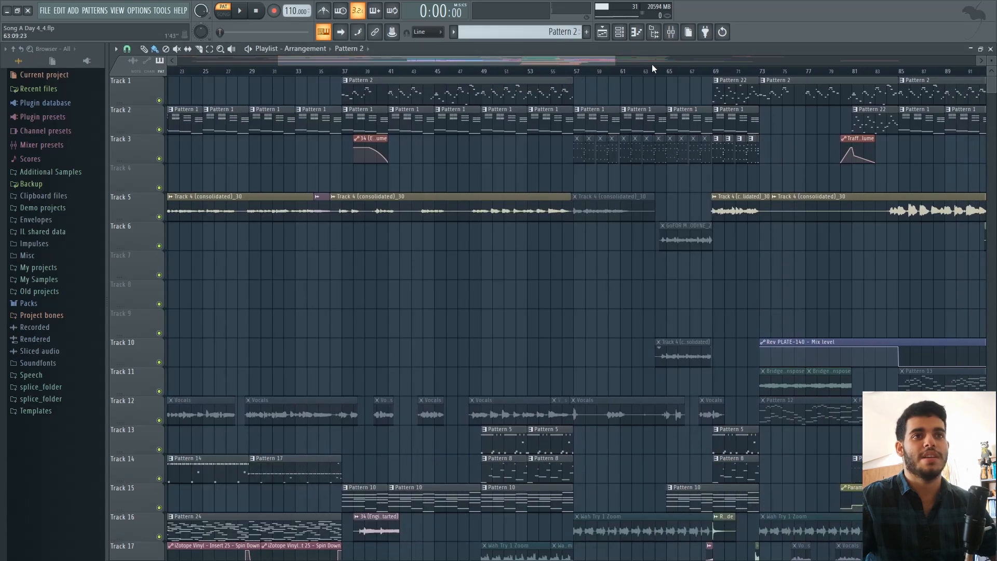
# Switch to song mode, place the playhead at bar 37 where Pattern 2 begins, and play the arrangement.
pyautogui.click(621, 32)
pyautogui.click(585, 510)
pyautogui.click(585, 229)
pyautogui.click(347, 74)
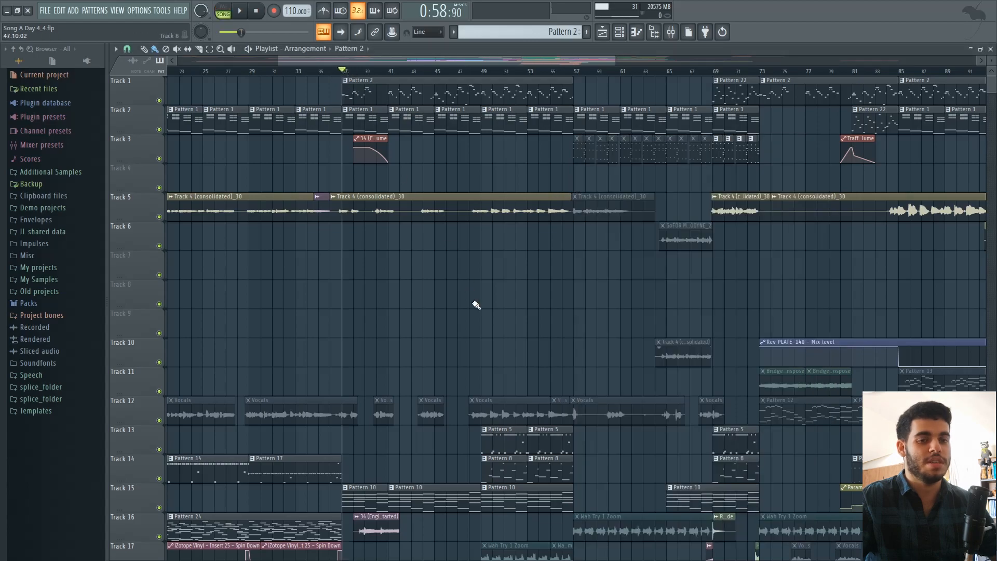
pyautogui.press('space')
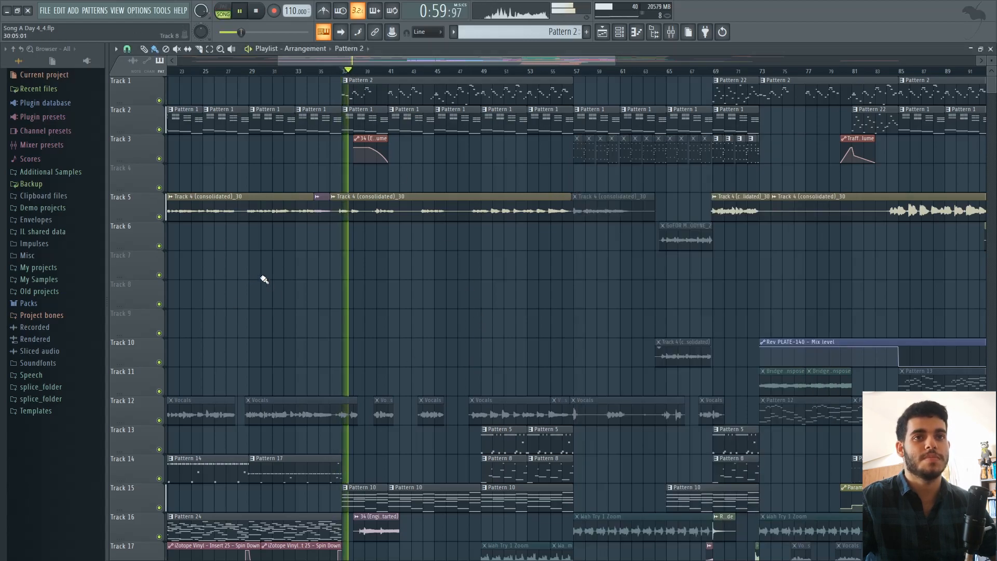
# Bypass Raum on the Massive X mixer track, audition Massive X soloed with Kontakt, and restore all tracks before closing the mixer.
pyautogui.click(670, 32)
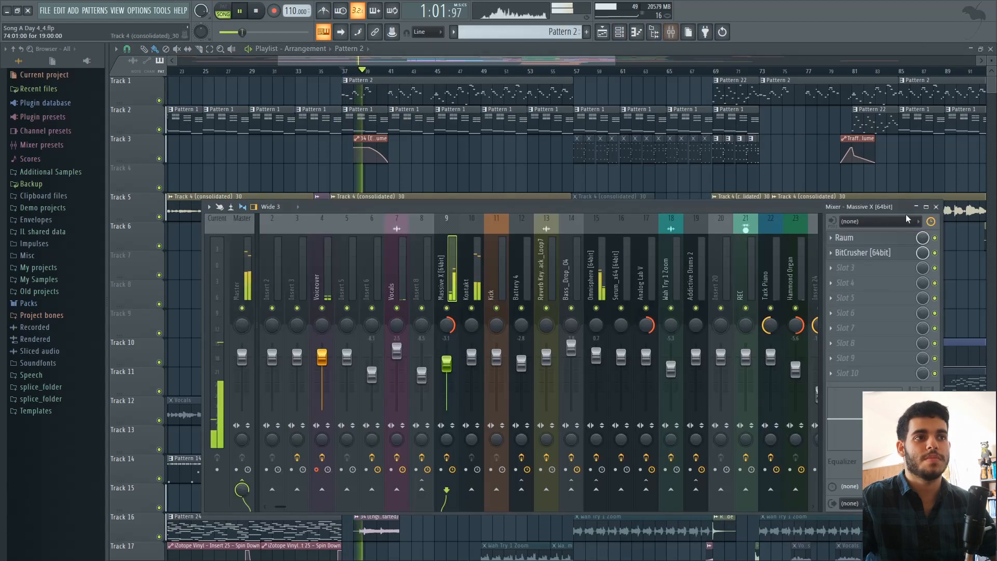
pyautogui.click(935, 238)
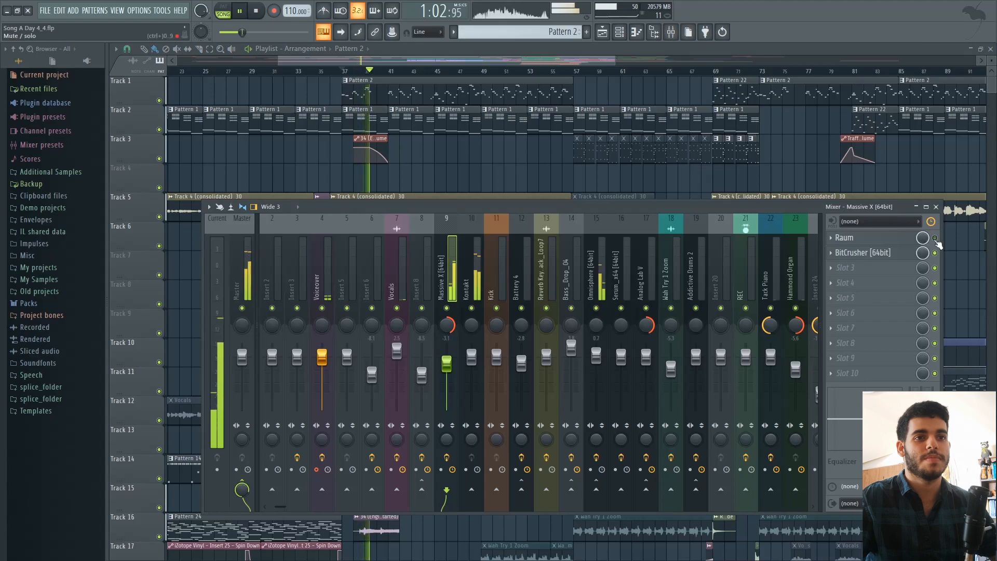
pyautogui.rightClick(447, 309)
pyautogui.click(471, 308)
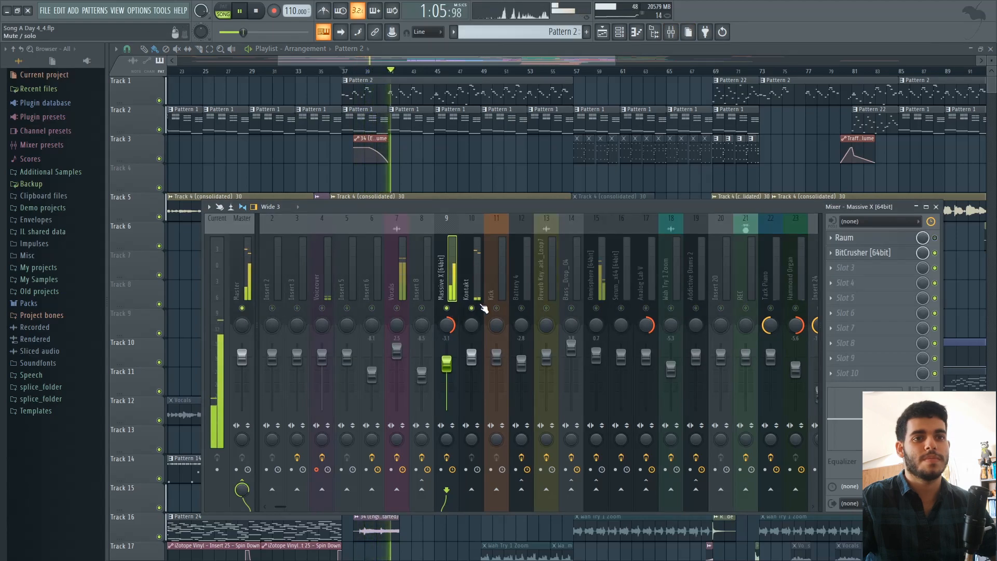
pyautogui.press('space')
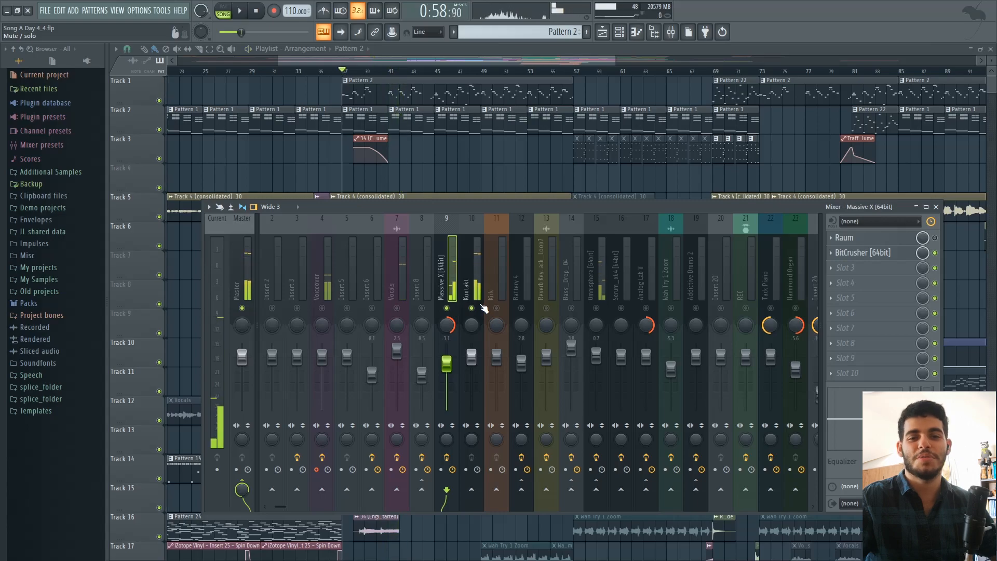
pyautogui.rightClick(447, 308)
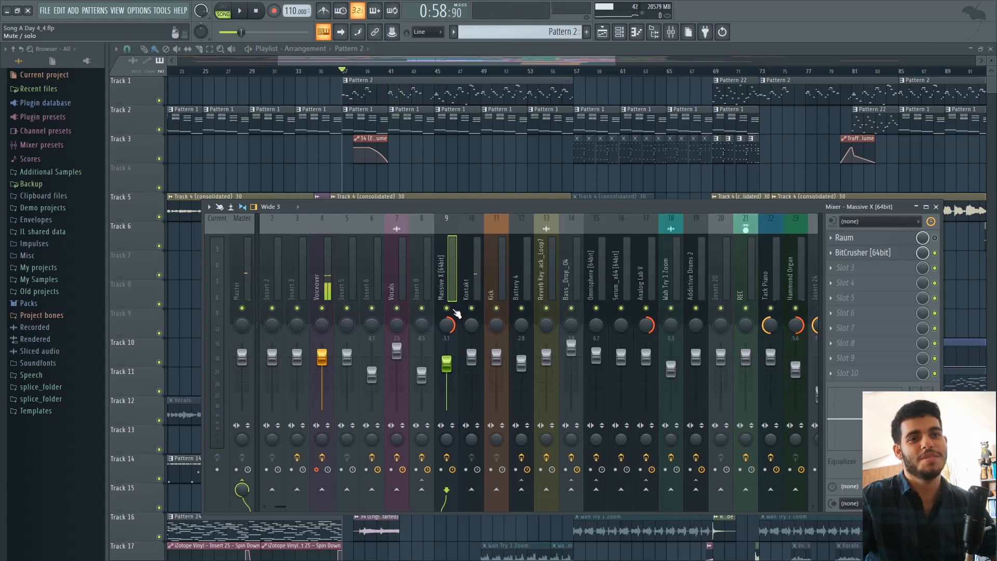
pyautogui.moveTo(278, 62); pyautogui.dragTo(363, 63)
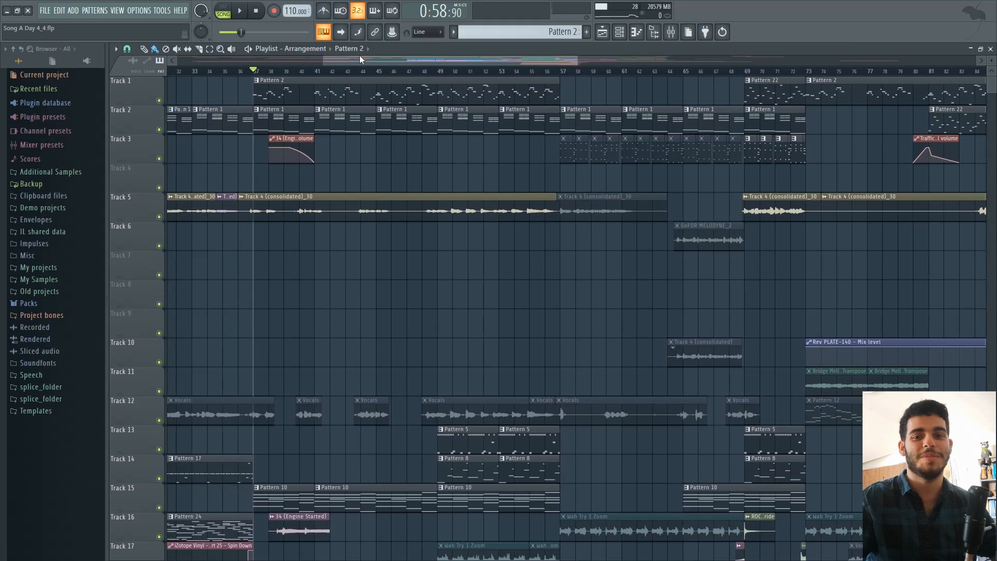